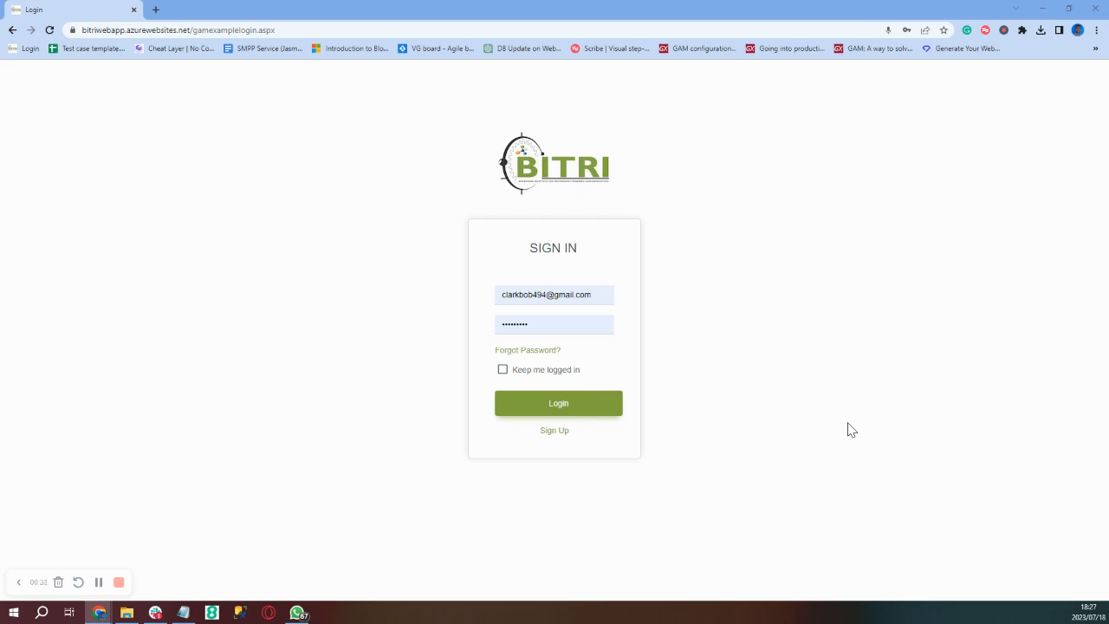
# - Log in to BITRI Gateway with the filled-in email and password
pyautogui.click(576, 409)
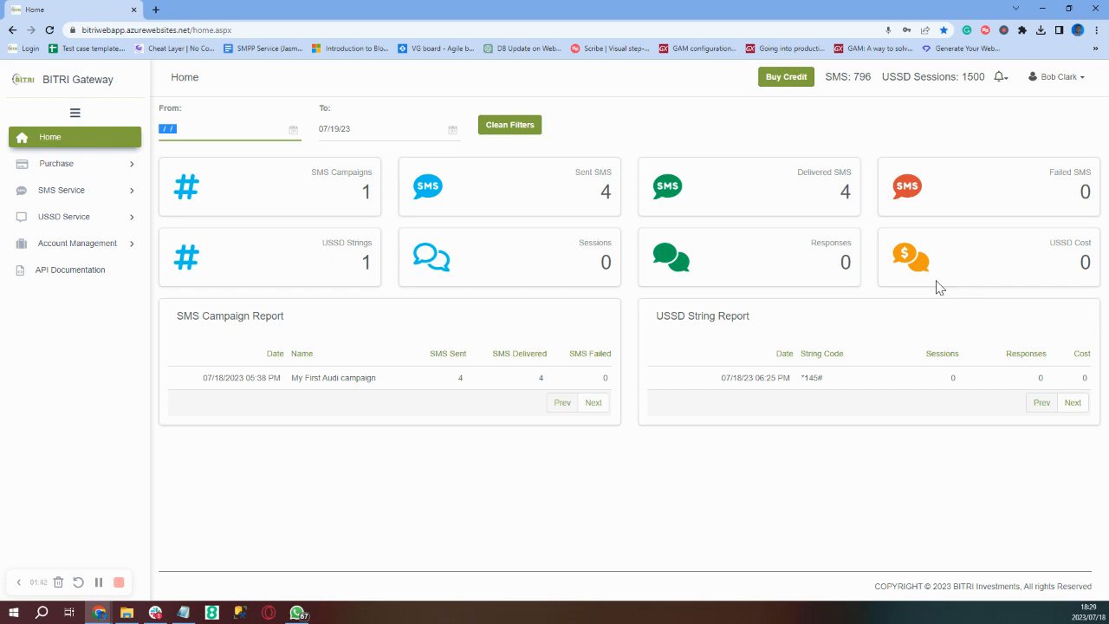
# - Open the SMS Service > Contacts group list and start a new contact list
pyautogui.click(95, 195)
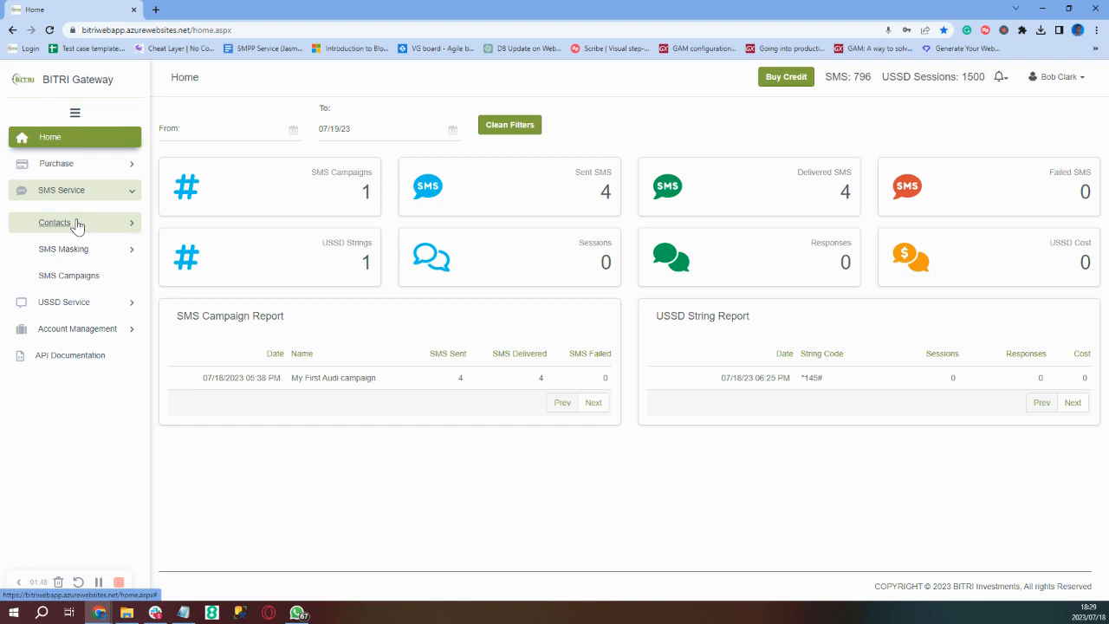
pyautogui.click(76, 224)
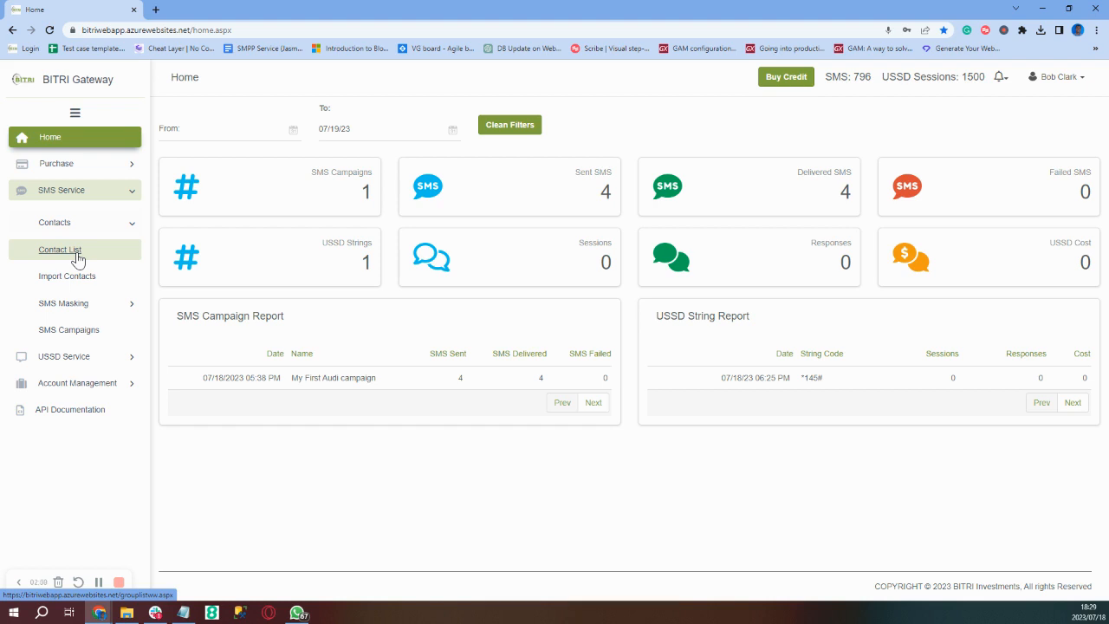
pyautogui.click(78, 257)
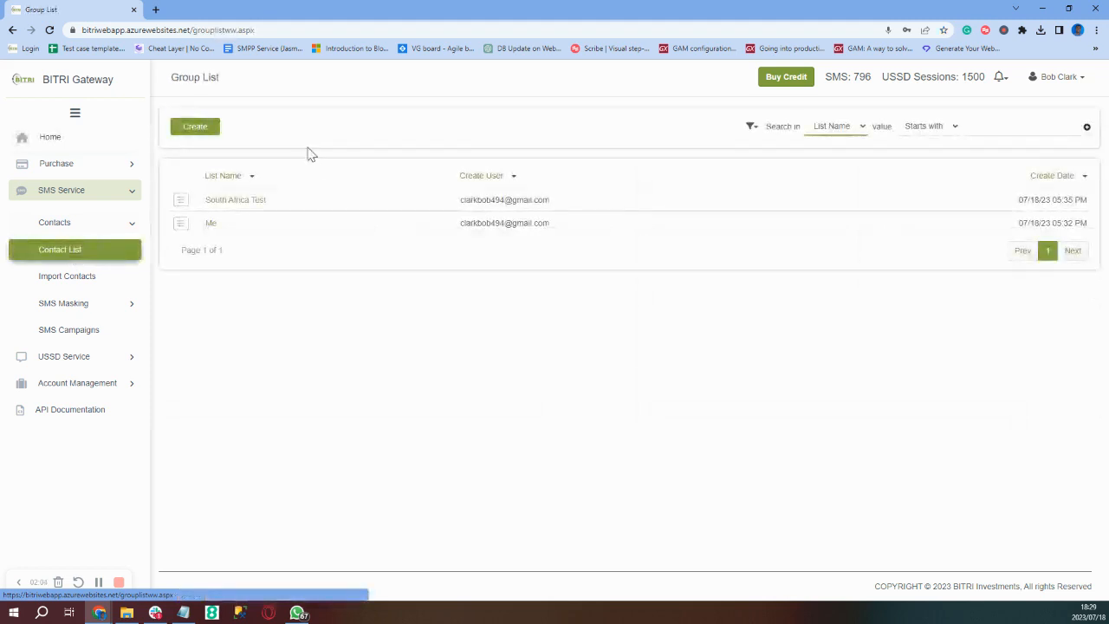
pyautogui.click(195, 128)
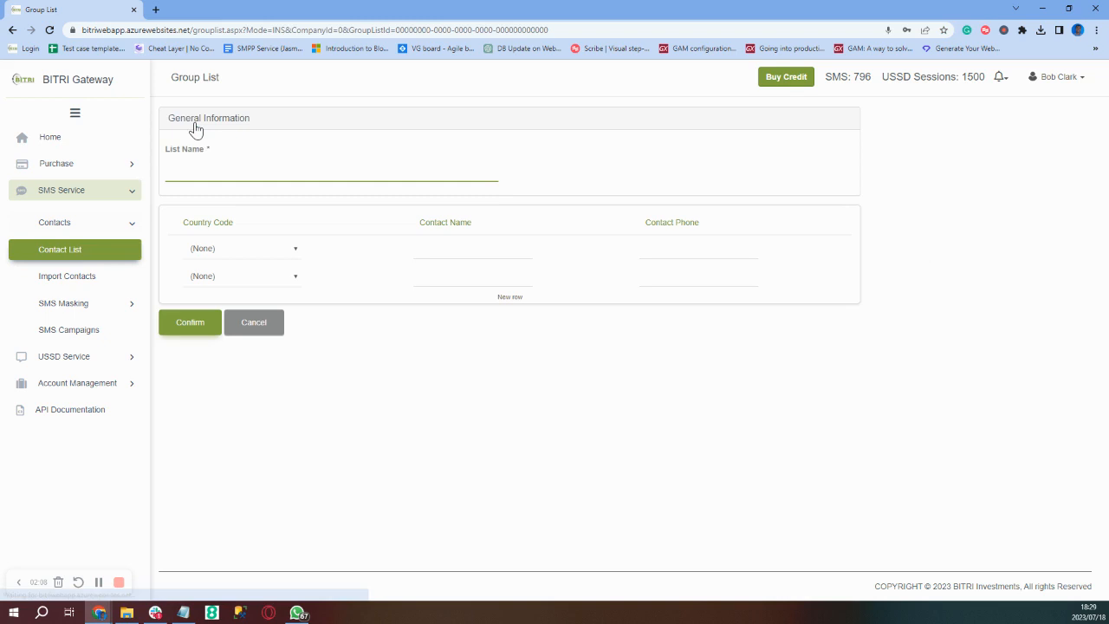
# - Name the new list and add a South Africa contact with autofilled name and phone
pyautogui.write('Roland')
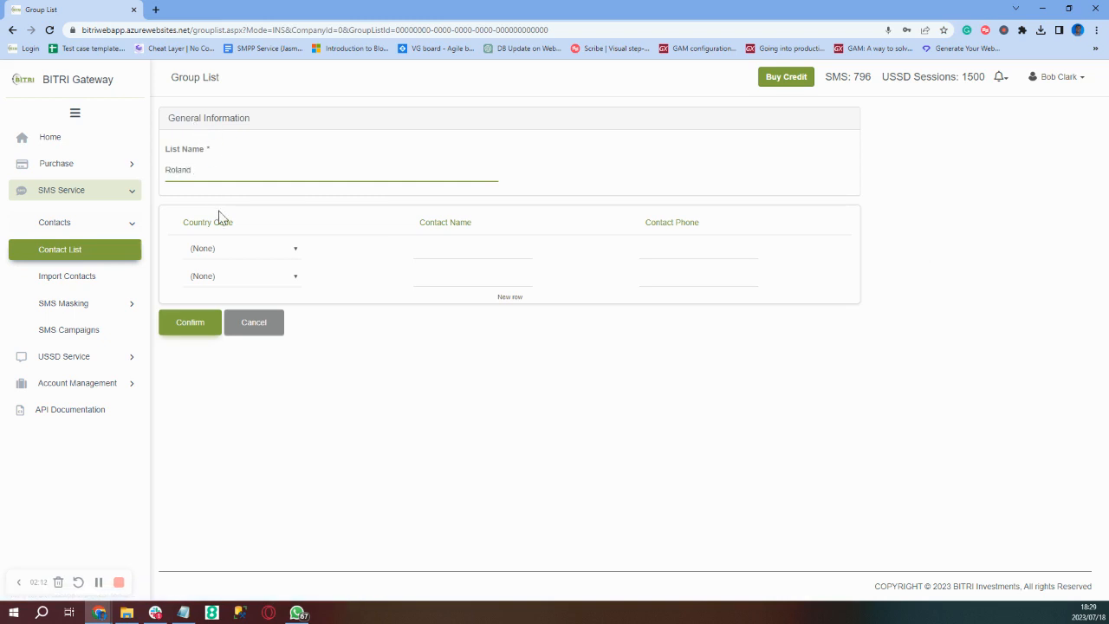
pyautogui.click(224, 250)
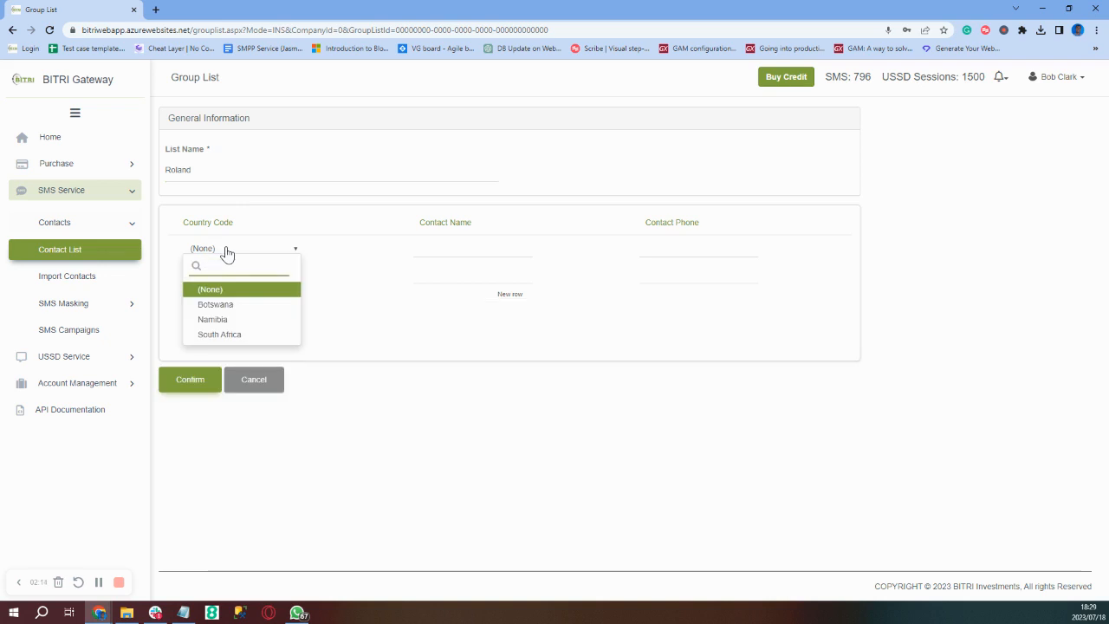
pyautogui.click(215, 336)
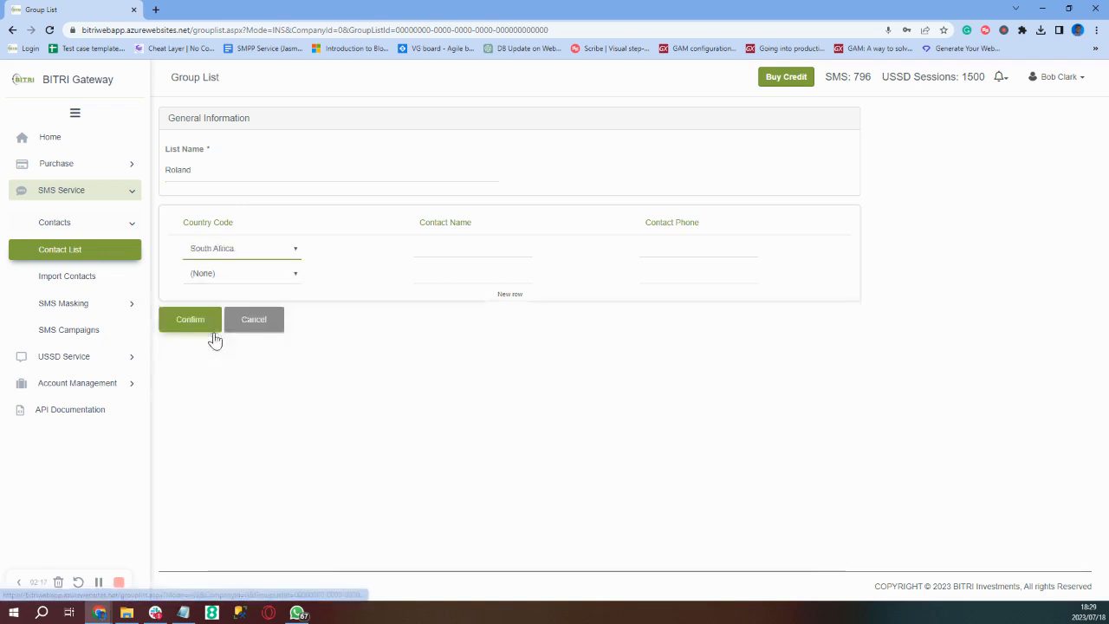
pyautogui.click(452, 248)
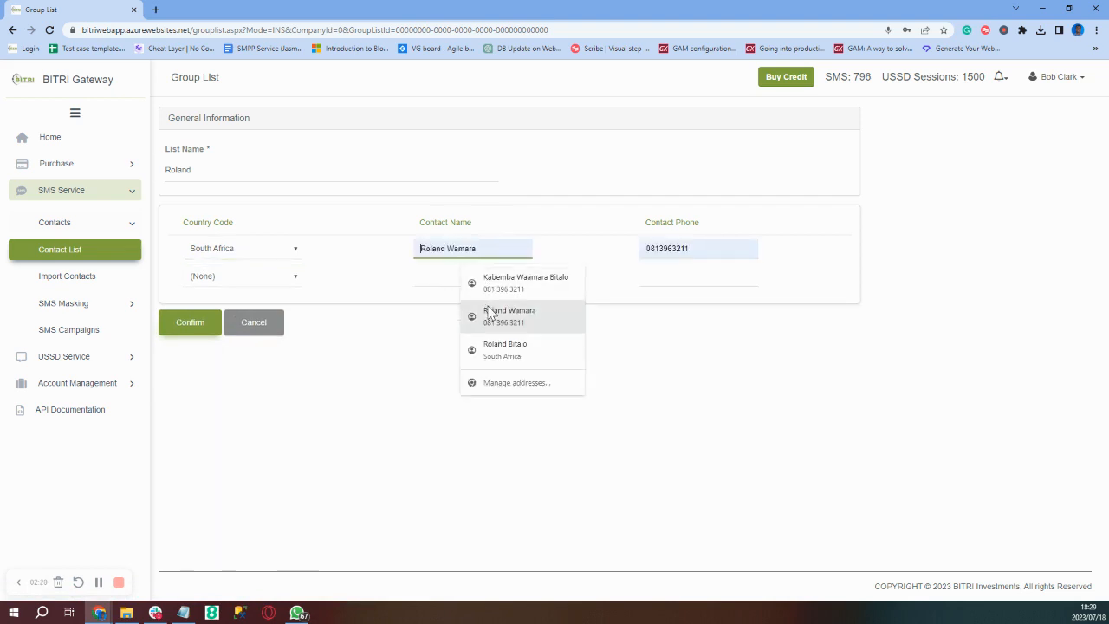
pyautogui.click(503, 314)
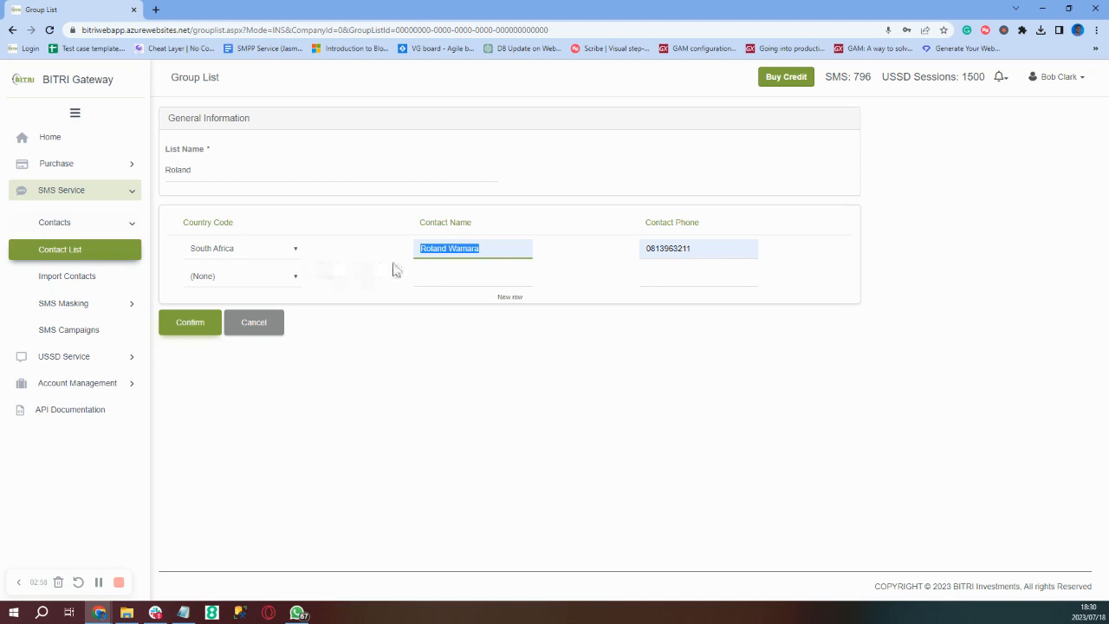
pyautogui.click(392, 269)
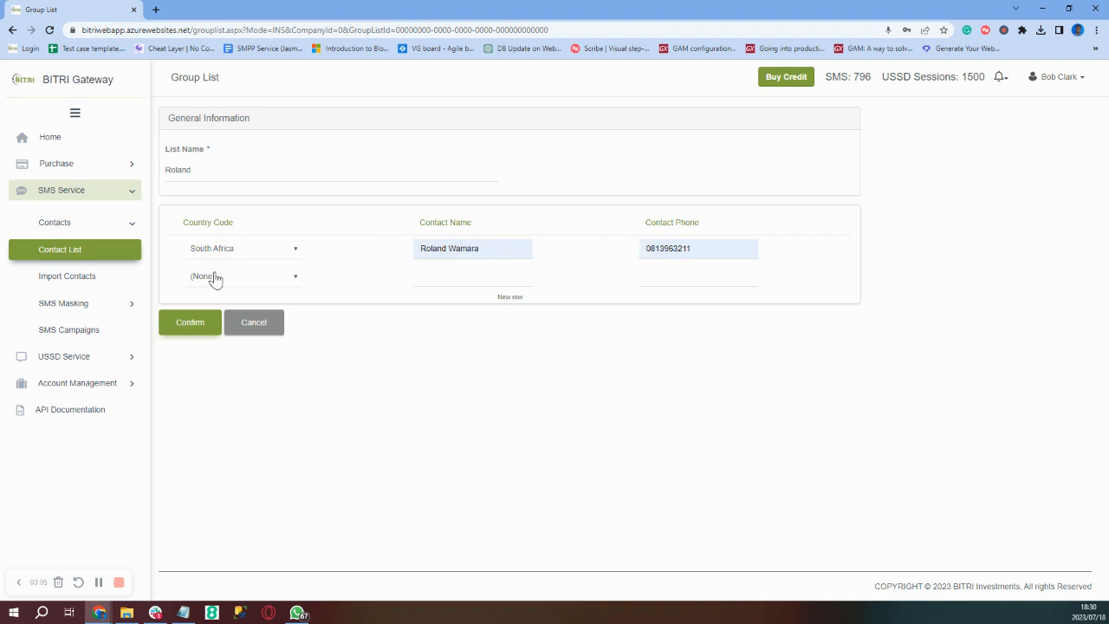
# - Drop the phone's leading zero, reselect South Africa (code 27), and save the contact list
pyautogui.click(188, 325)
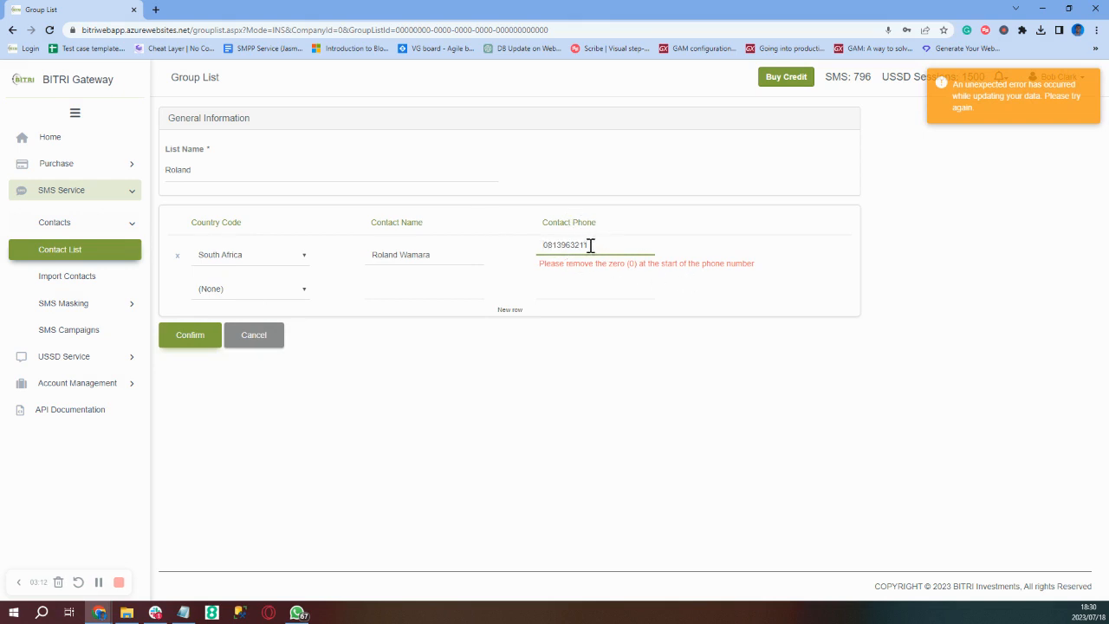
pyautogui.press('Delete')
pyautogui.click(297, 263)
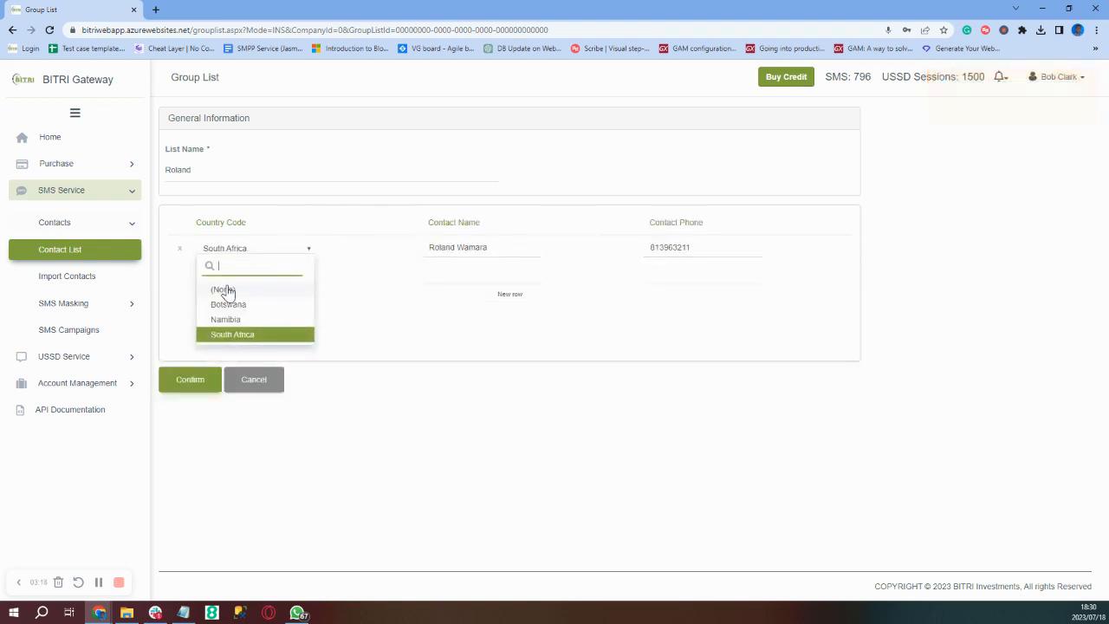
pyautogui.click(224, 289)
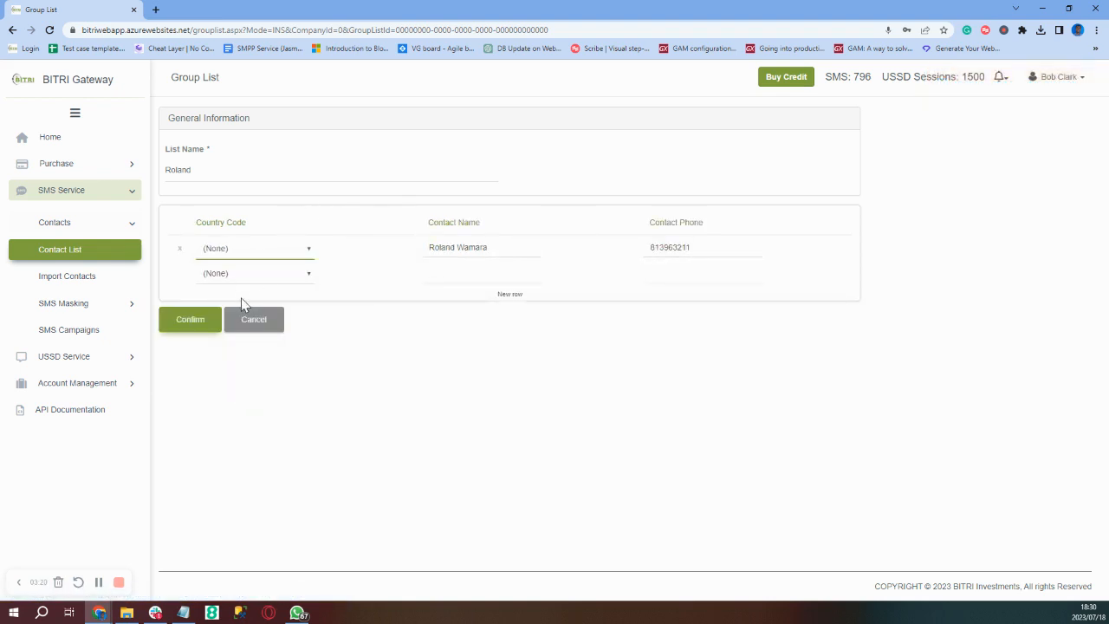
pyautogui.click(195, 312)
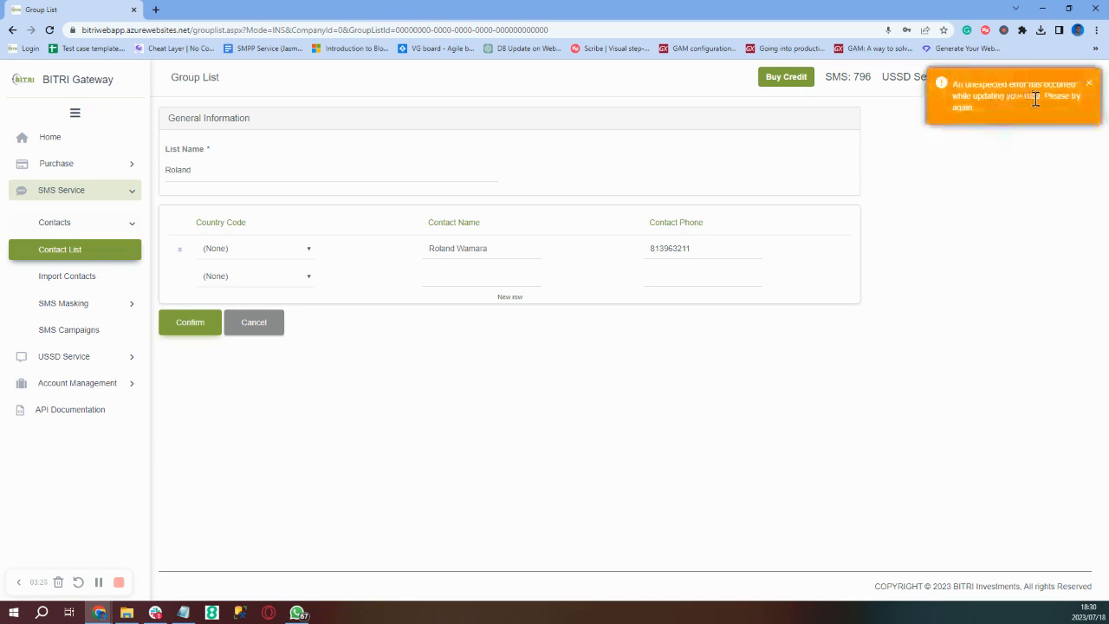
pyautogui.click(300, 260)
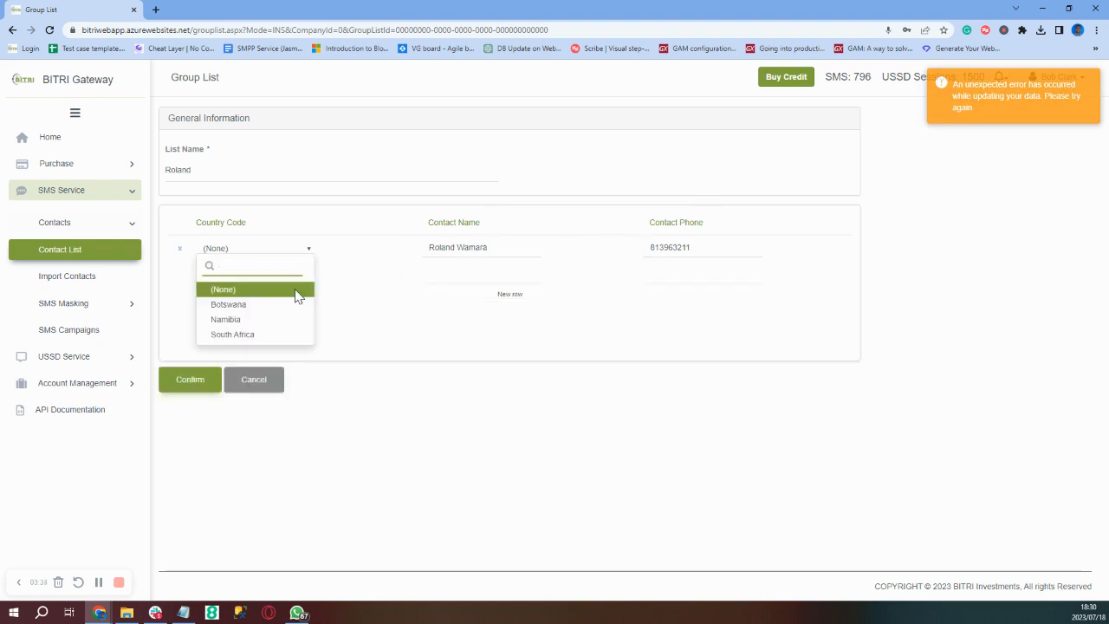
pyautogui.click(225, 336)
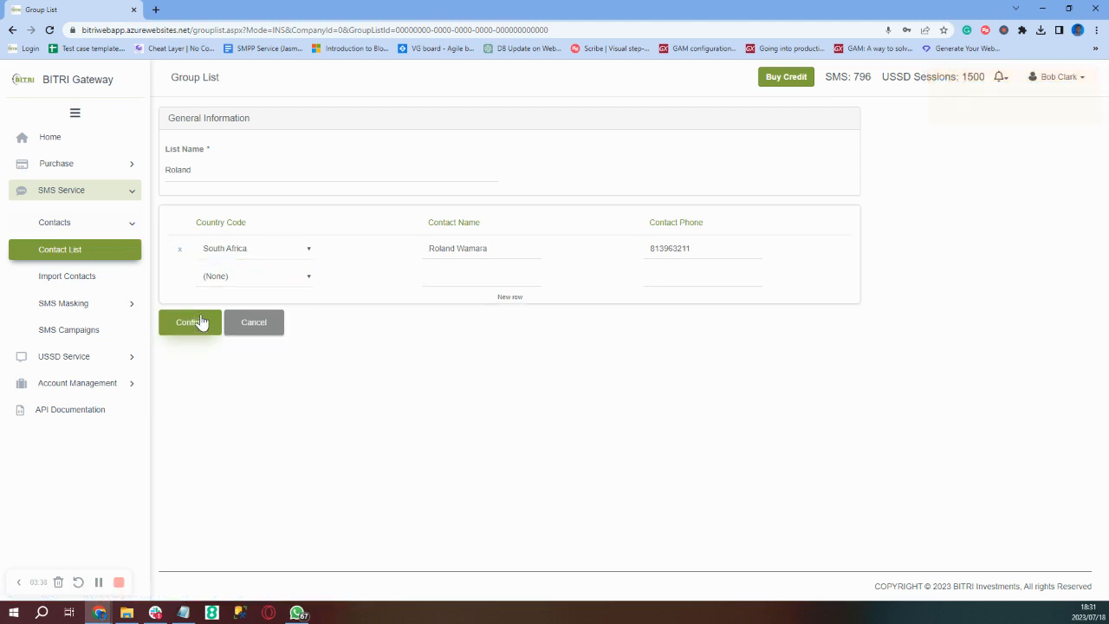
pyautogui.click(191, 322)
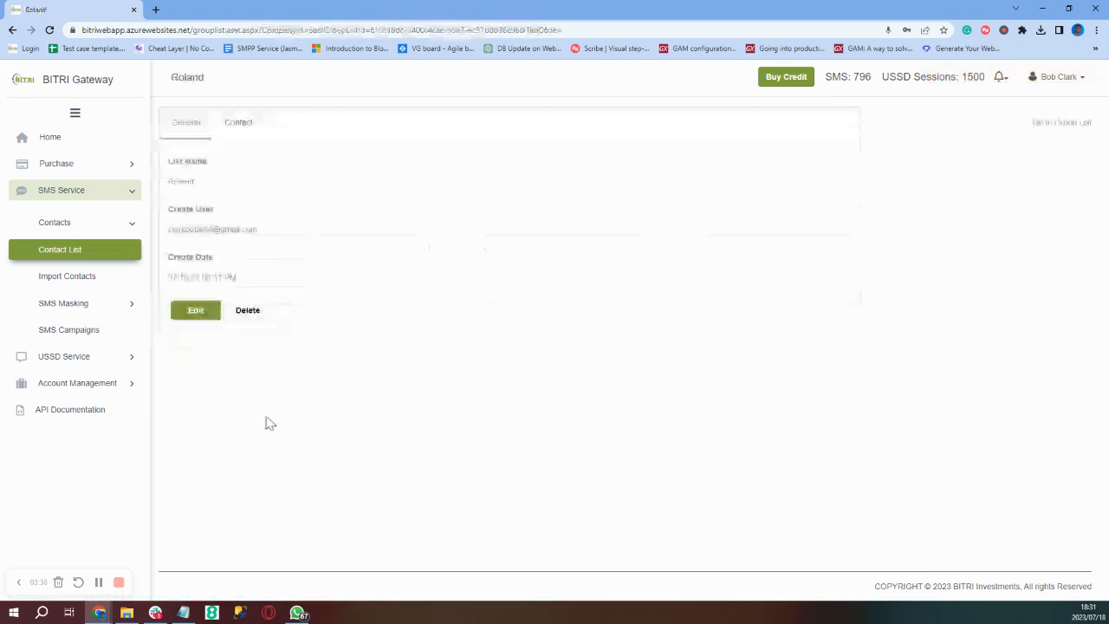
pyautogui.click(239, 133)
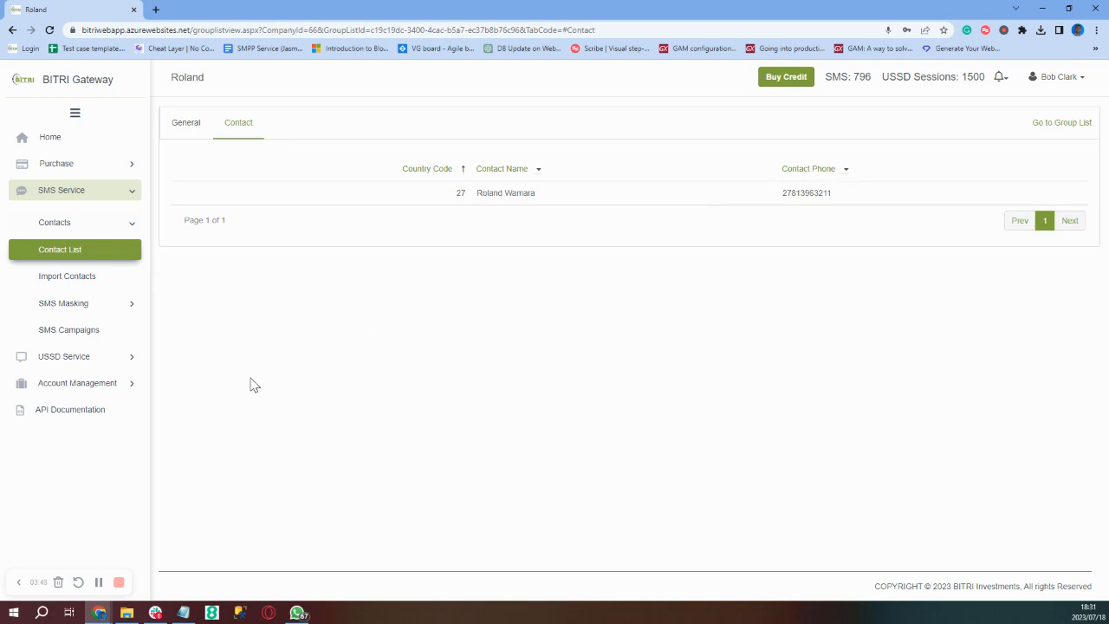
pyautogui.click(52, 287)
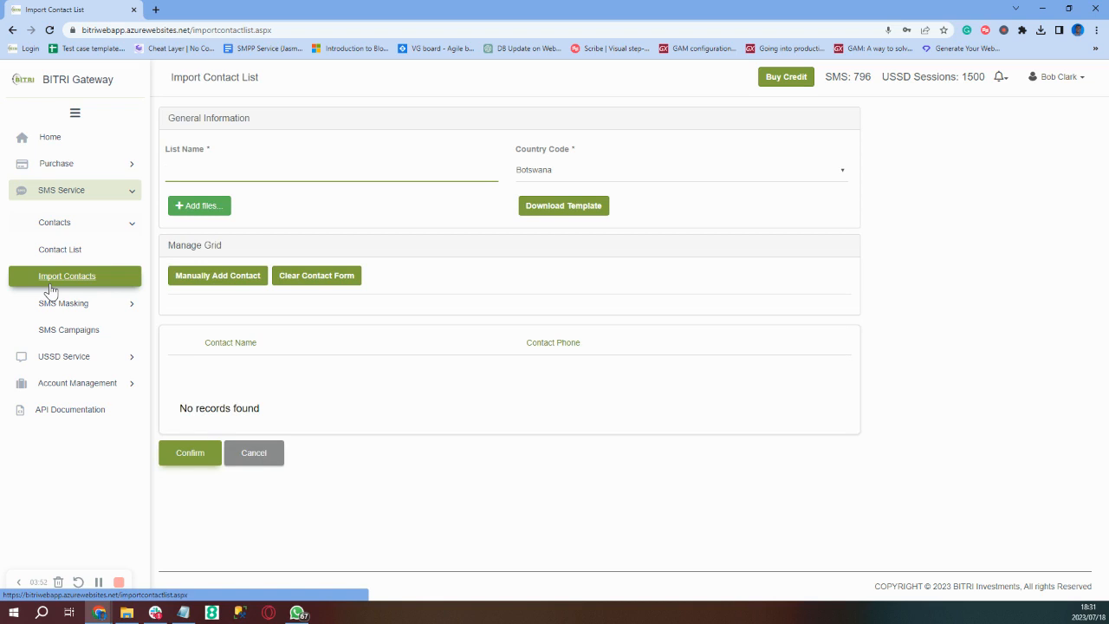
# - Import 'South Africa test 2' (South Africa) from SovTech_Votex Contact List - SA.xlsx and download the template
pyautogui.write('South Africa test 2')
pyautogui.click(576, 179)
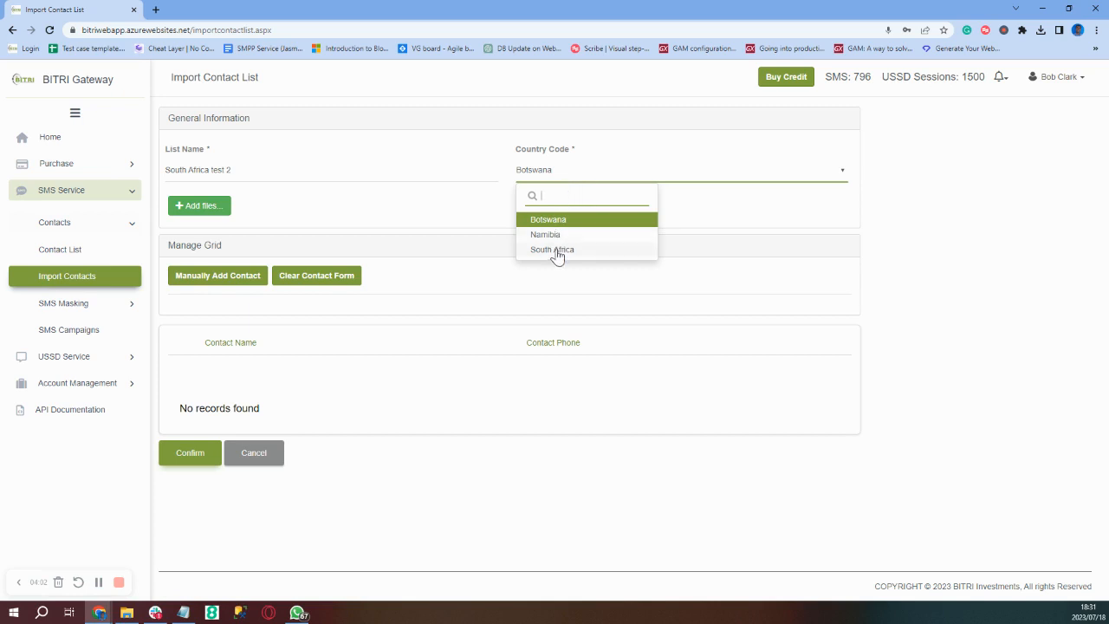
pyautogui.click(556, 251)
pyautogui.click(203, 215)
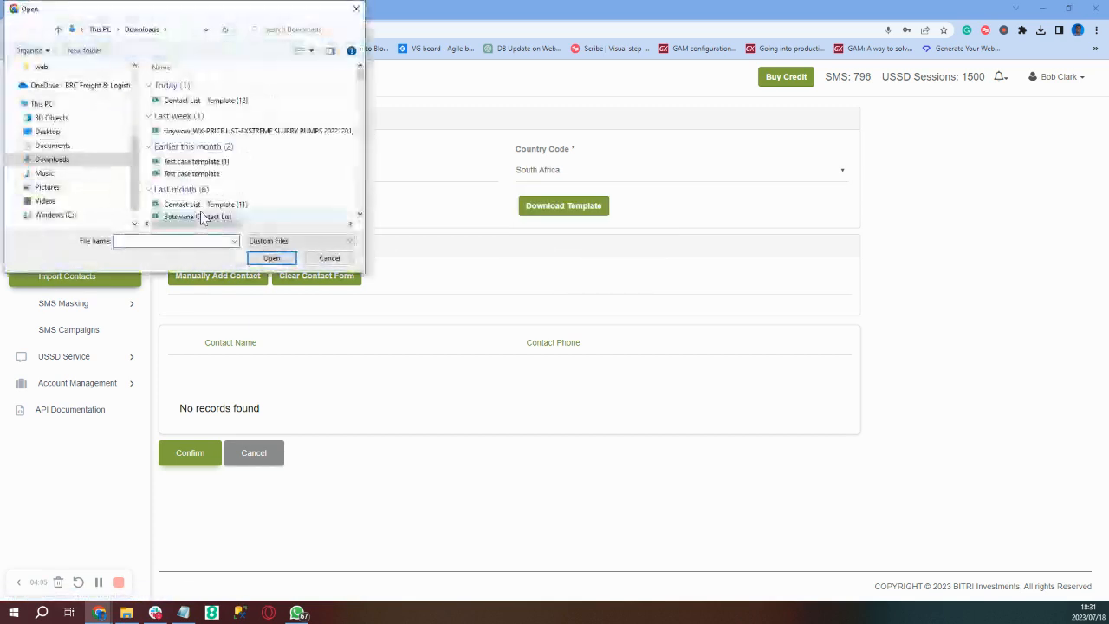
pyautogui.scroll(-1, 223, 184)
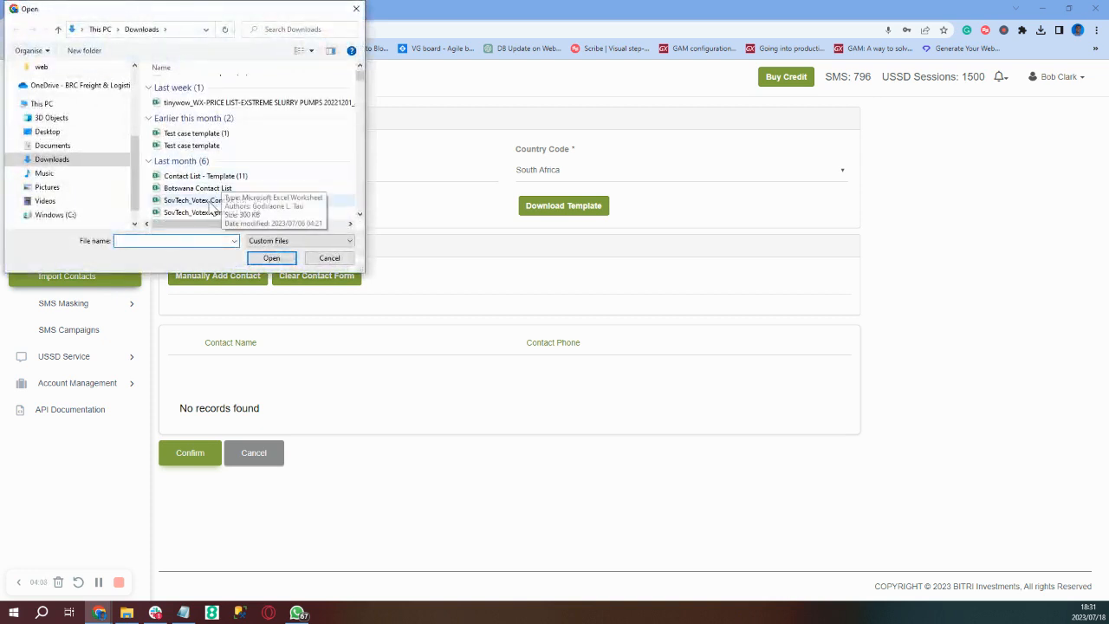
pyautogui.click(208, 214)
pyautogui.click(272, 259)
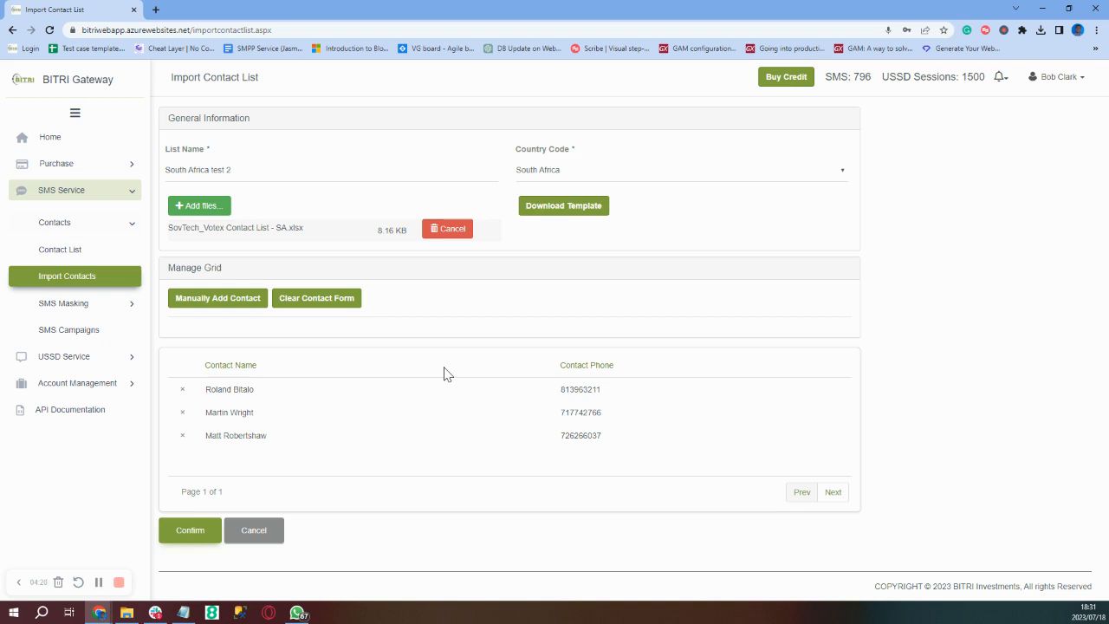
pyautogui.click(553, 205)
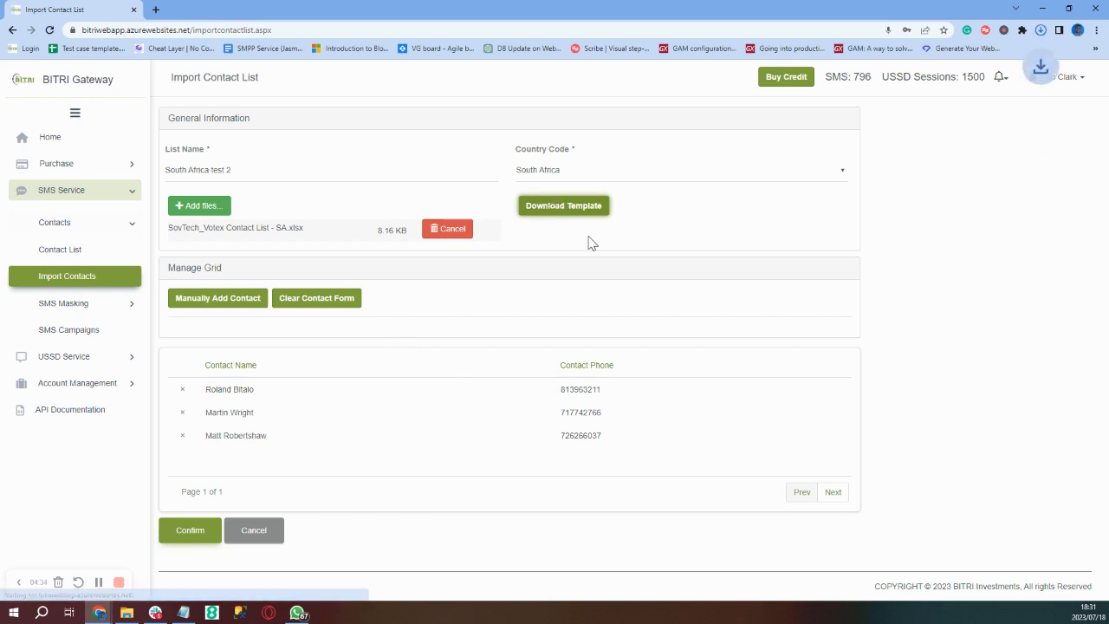
# - Check the downloaded template, then enter a trial contact's name and phone number manually
pyautogui.click(1043, 33)
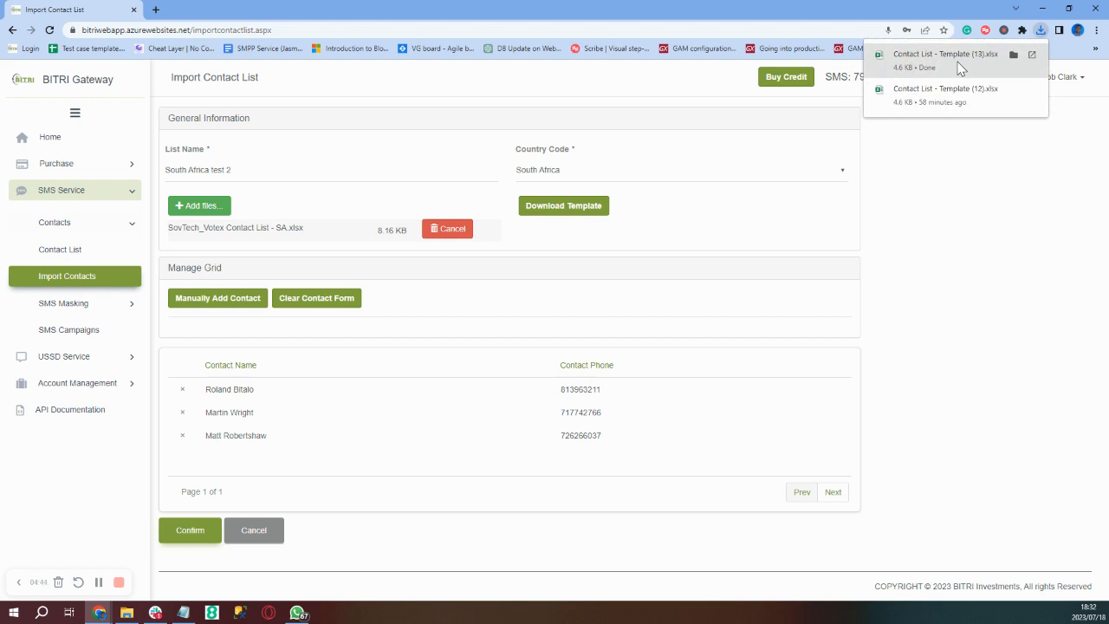
pyautogui.click(192, 299)
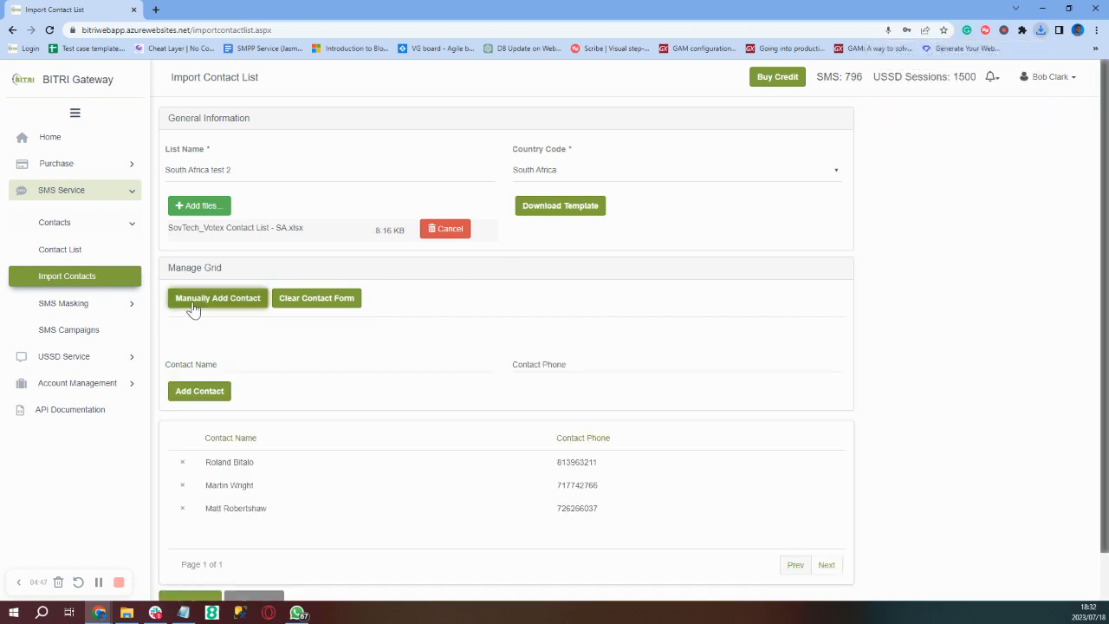
pyautogui.click(201, 366)
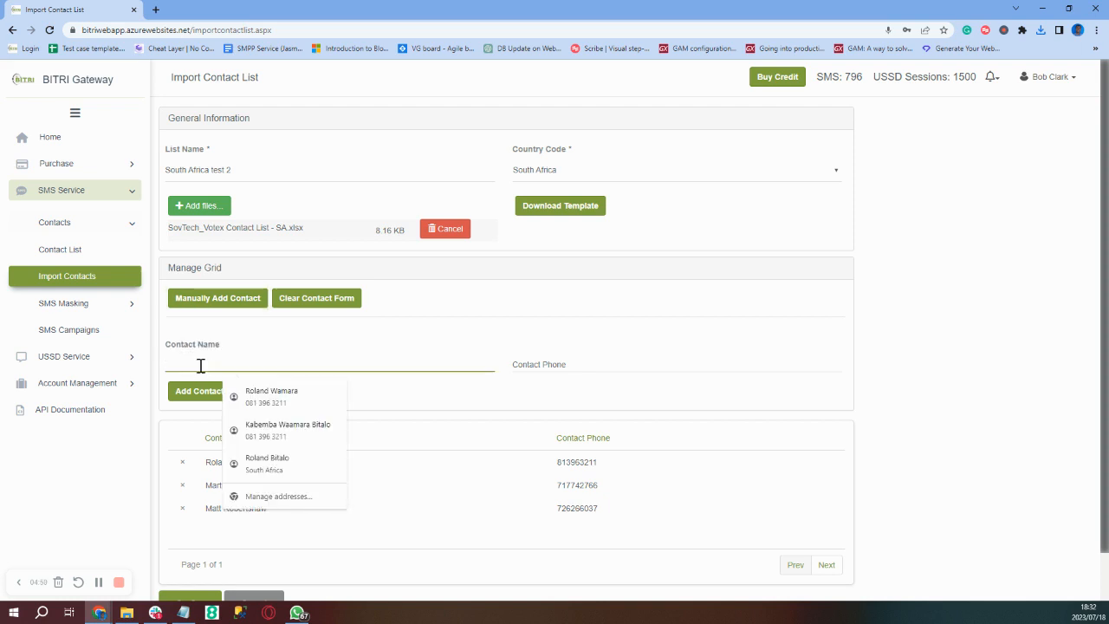
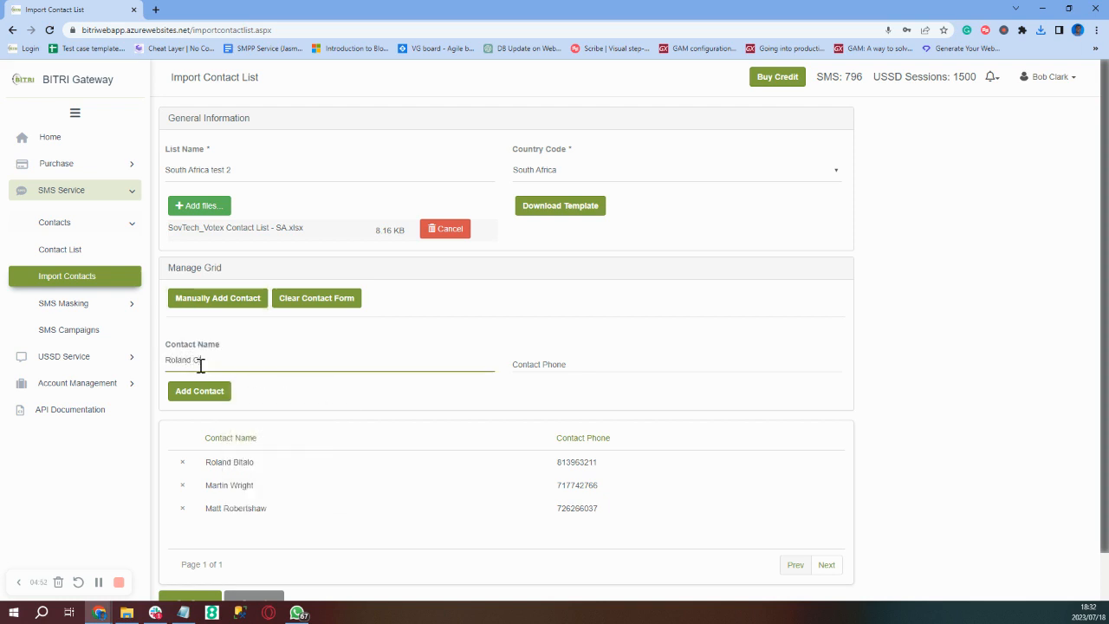
pyautogui.click(607, 363)
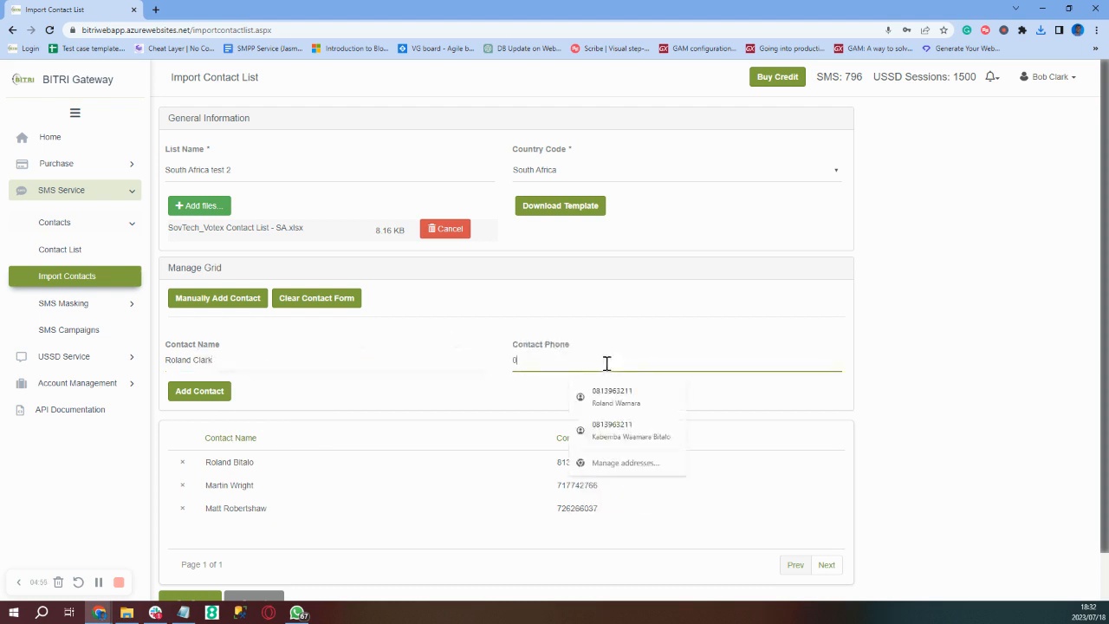
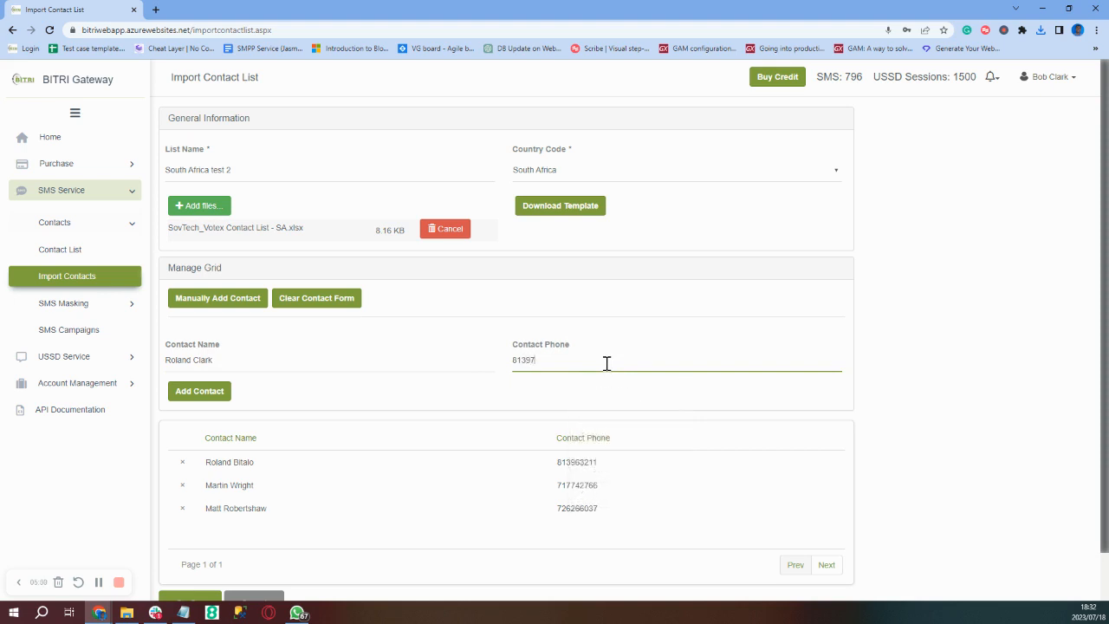
# - Add the trial contact, remove it again, and confirm the list with three imported contacts
pyautogui.click(192, 394)
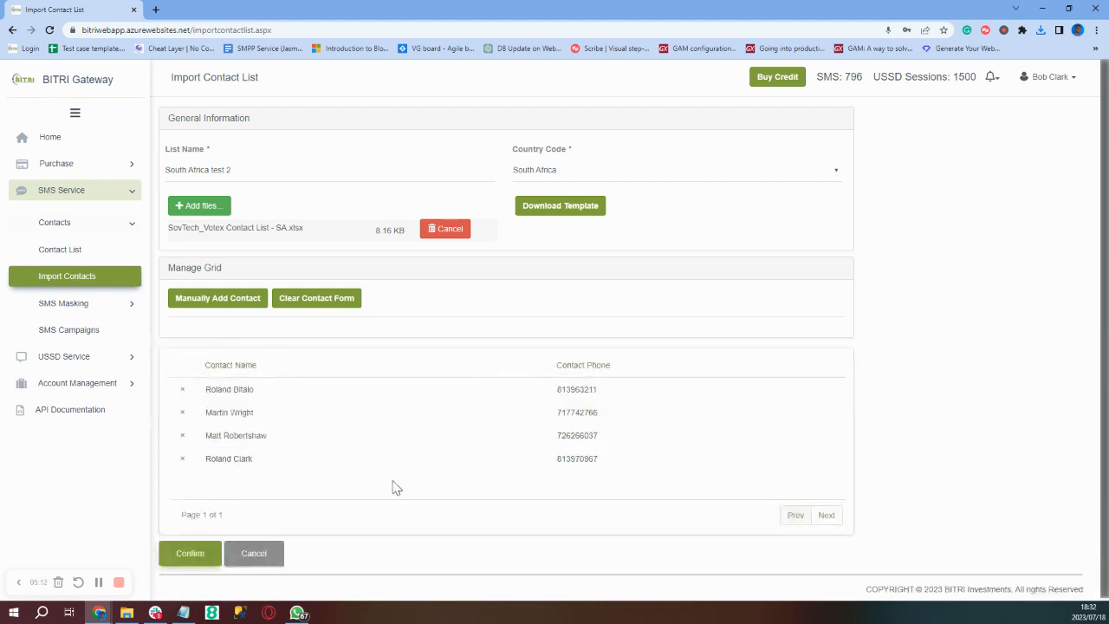
pyautogui.click(183, 462)
pyautogui.click(182, 460)
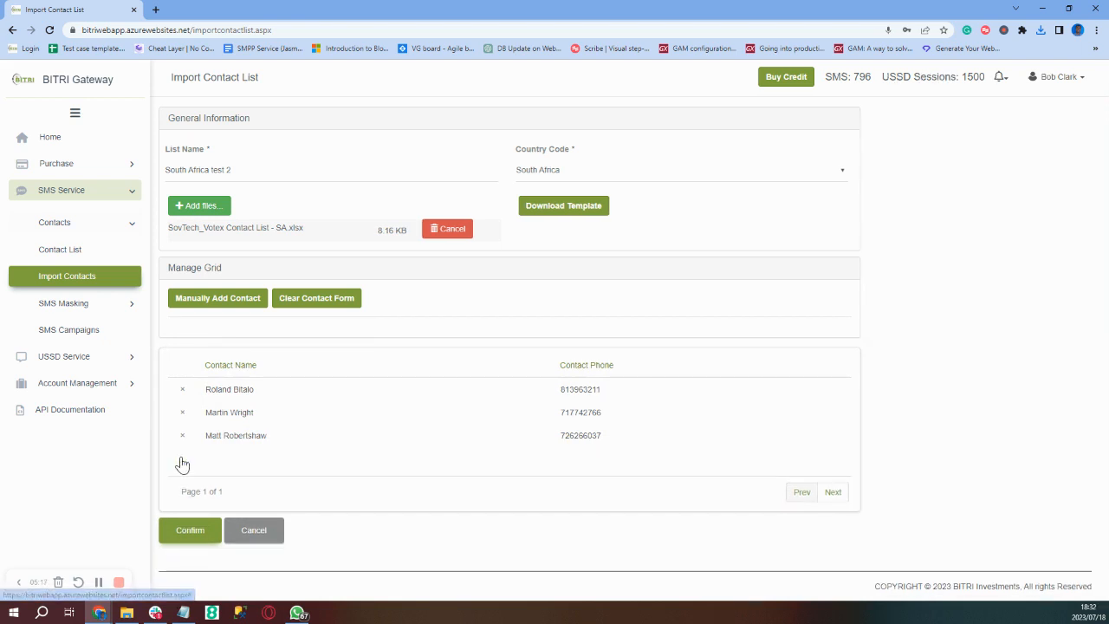
pyautogui.click(185, 542)
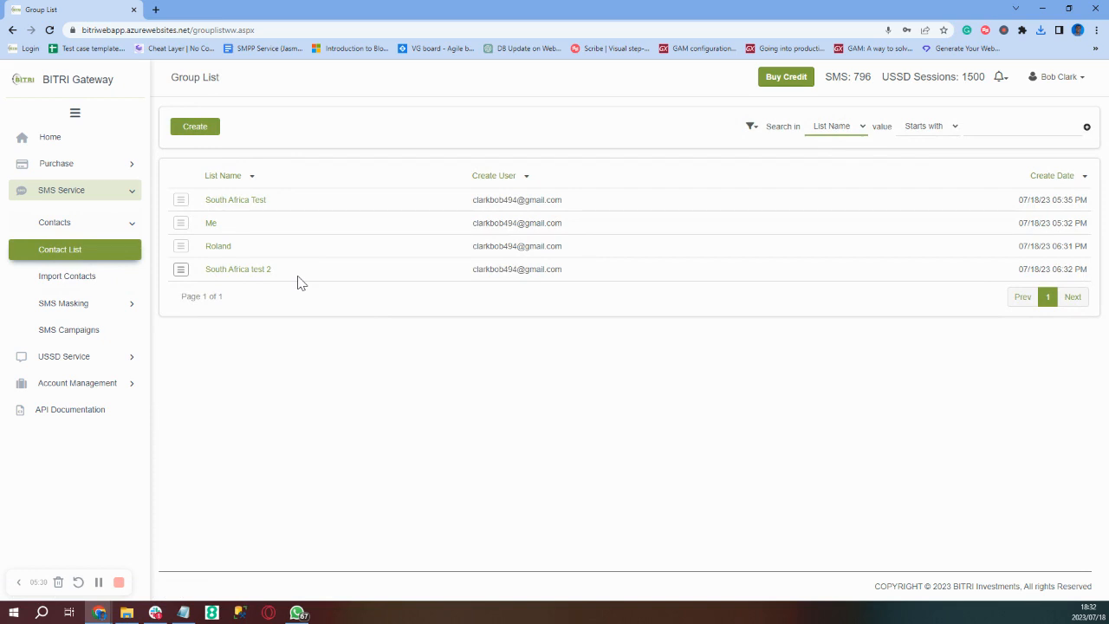
# - Open the South Africa test 2 group's Contact tab to see its three code-27 contacts
pyautogui.click(247, 272)
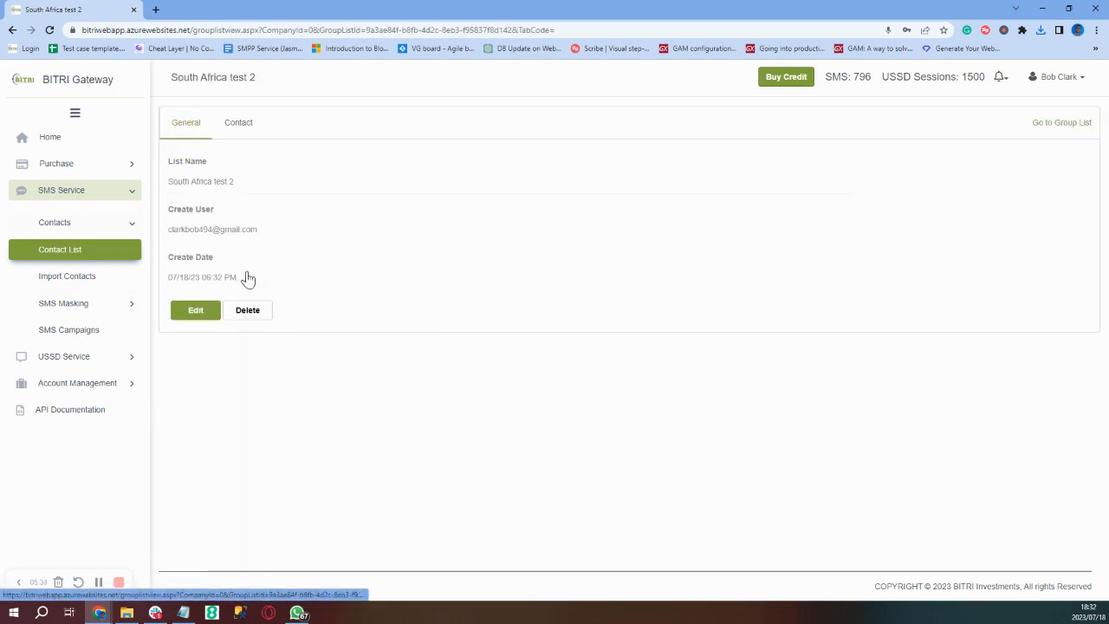
pyautogui.click(239, 123)
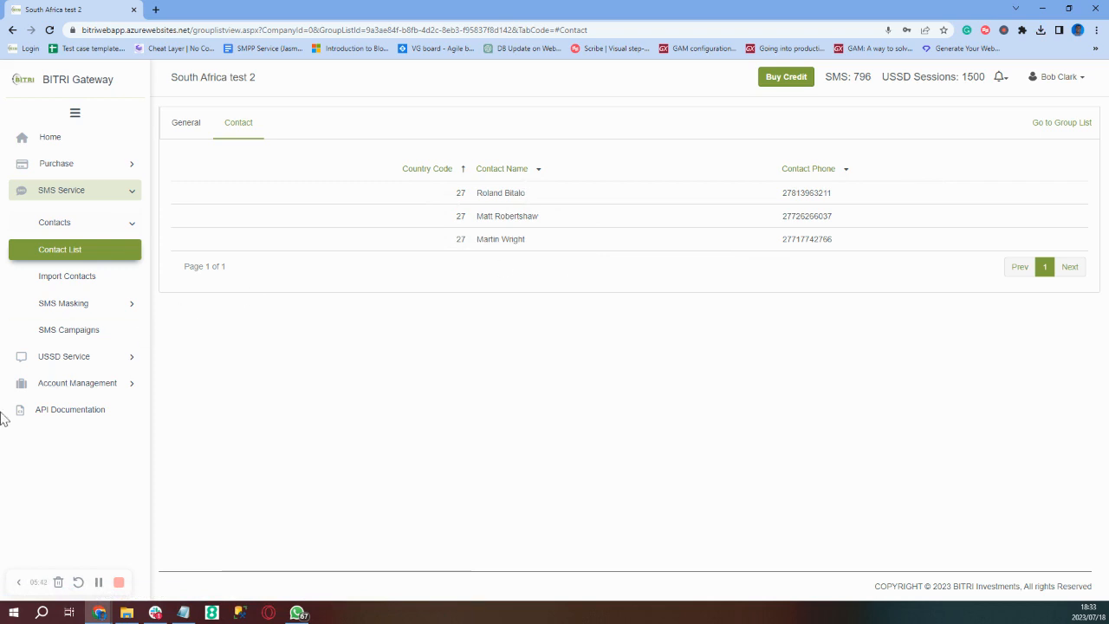
pyautogui.click(98, 308)
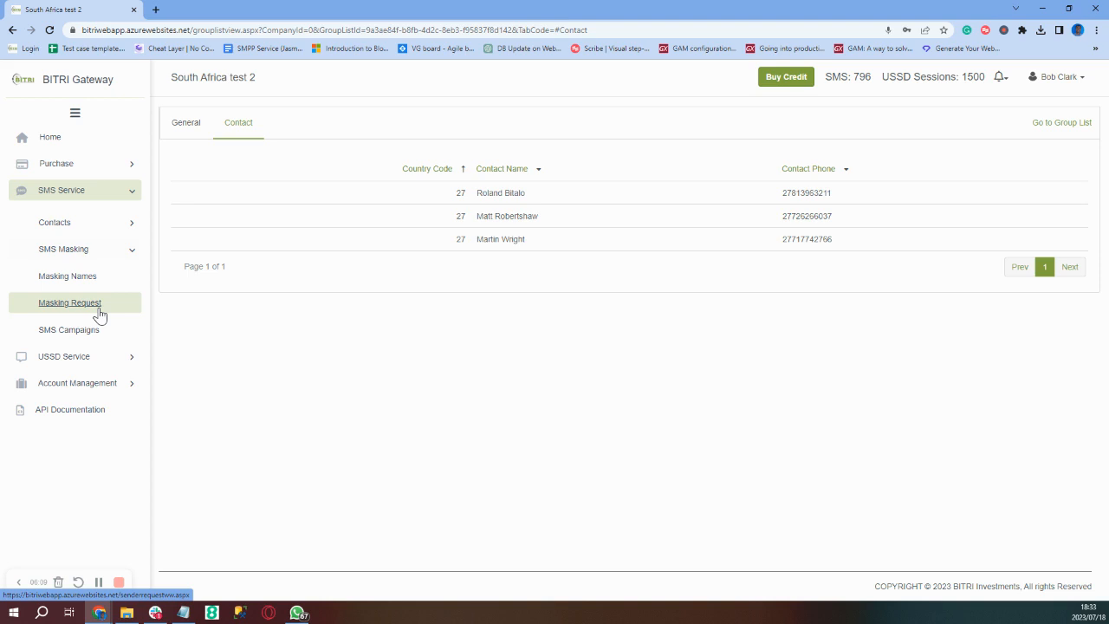
# - Review the Audi masking name and its approved masking request, then list the SMS campaigns
pyautogui.click(91, 281)
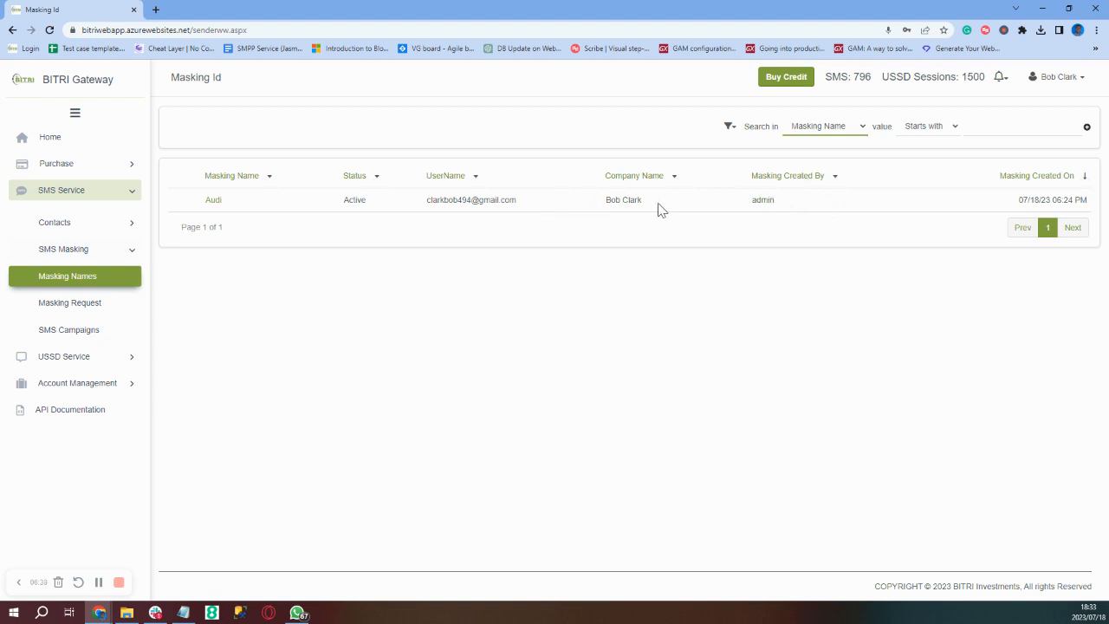
pyautogui.click(211, 205)
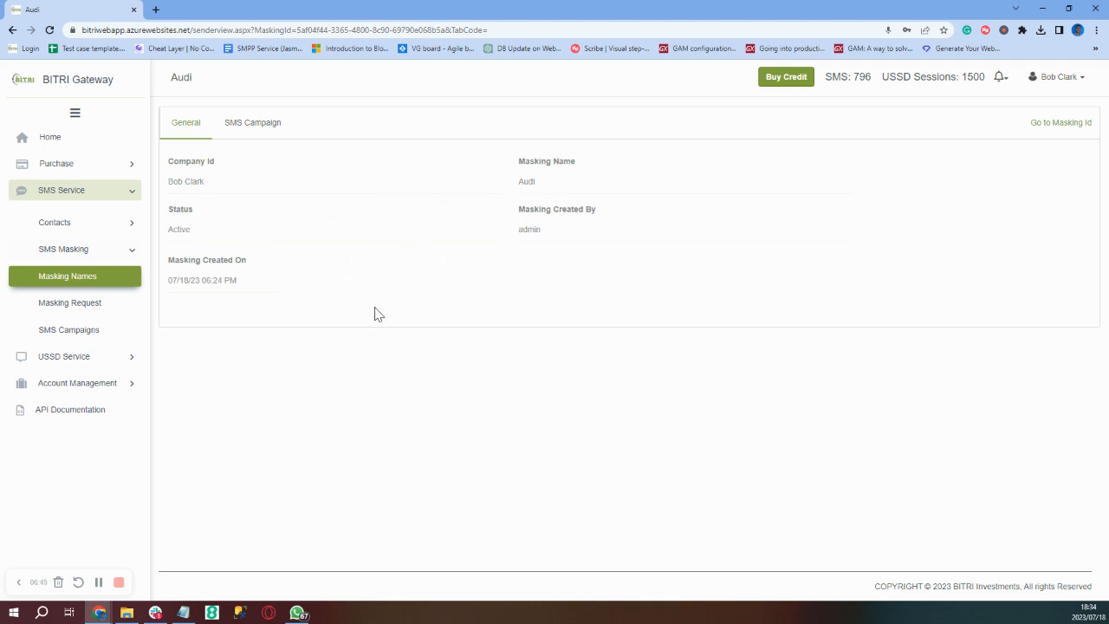
pyautogui.click(96, 308)
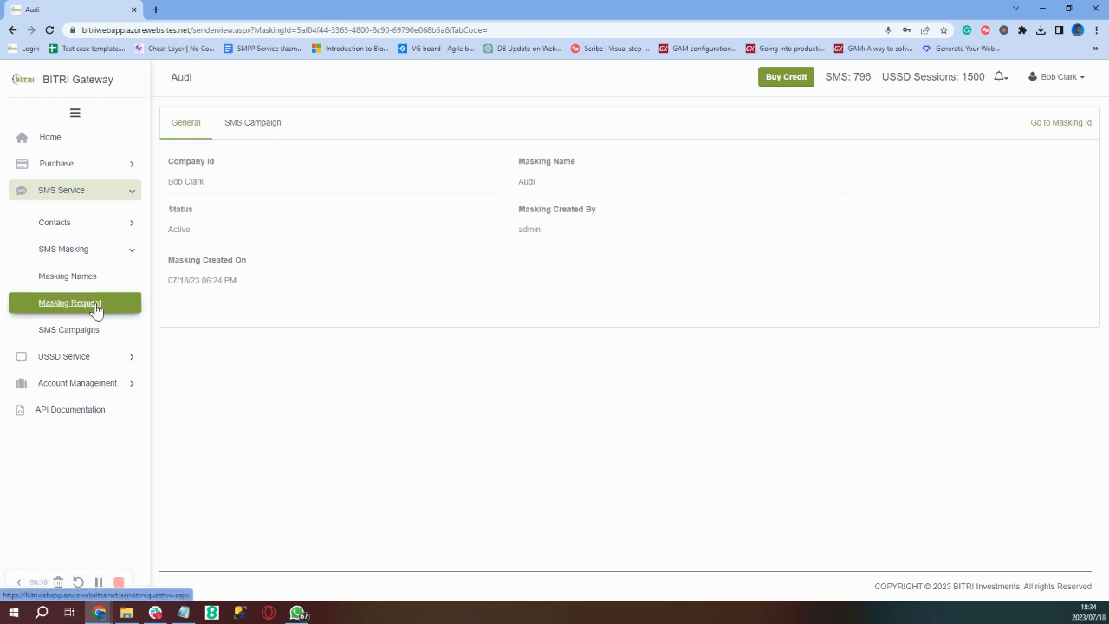
pyautogui.click(96, 307)
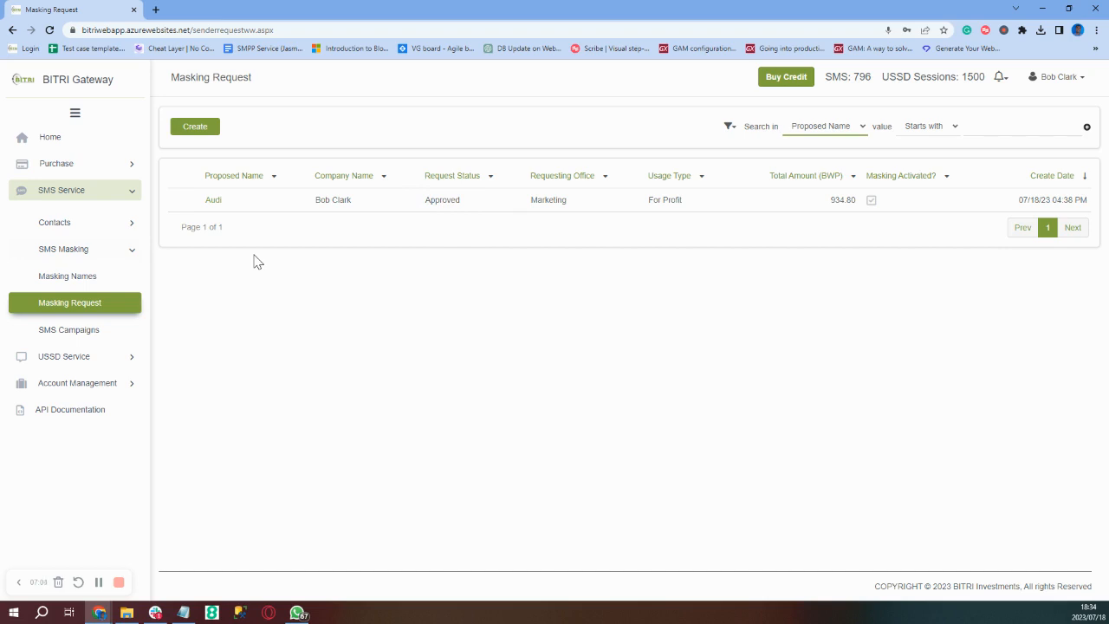
pyautogui.click(71, 333)
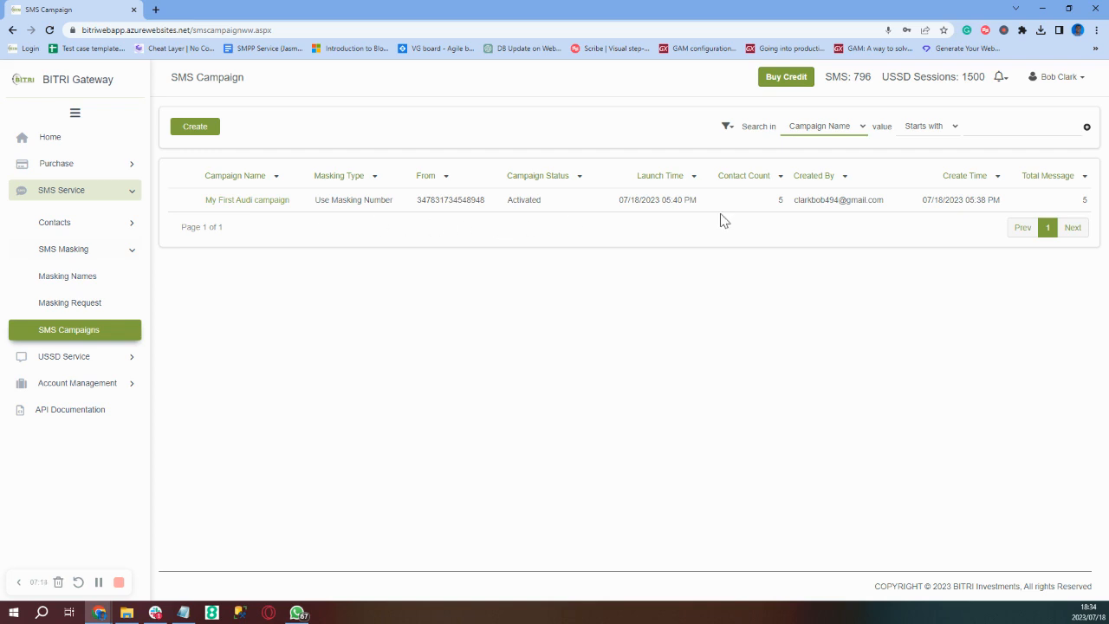
# - Open the Create An SMS Campaign form and enter 'Audi 2' as the campaign name
pyautogui.click(201, 130)
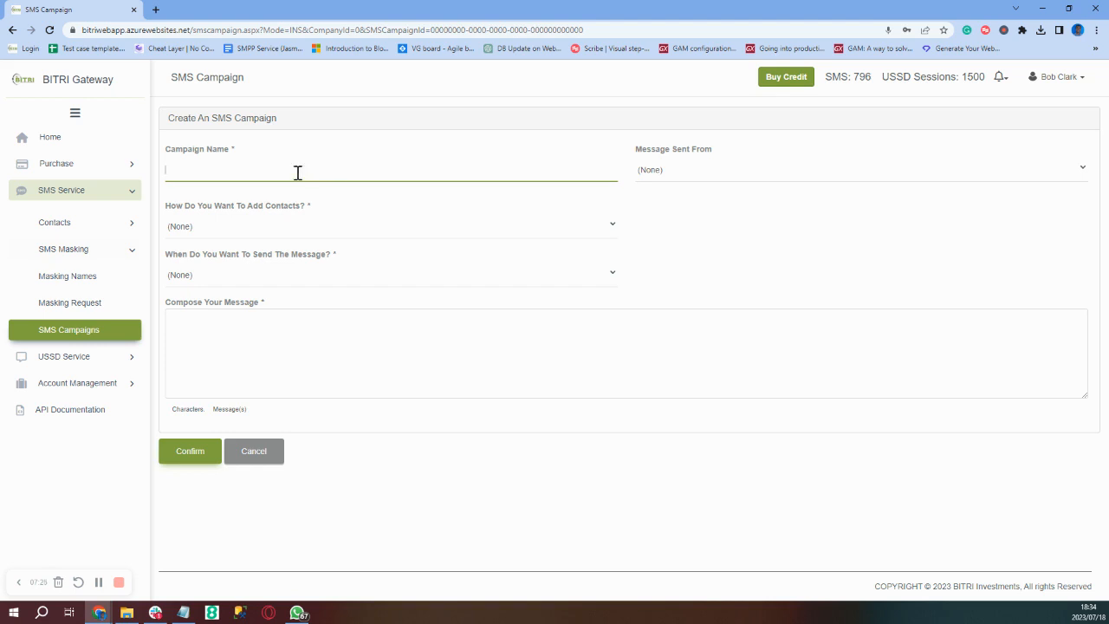
pyautogui.write('Audi 2')
pyautogui.click(690, 173)
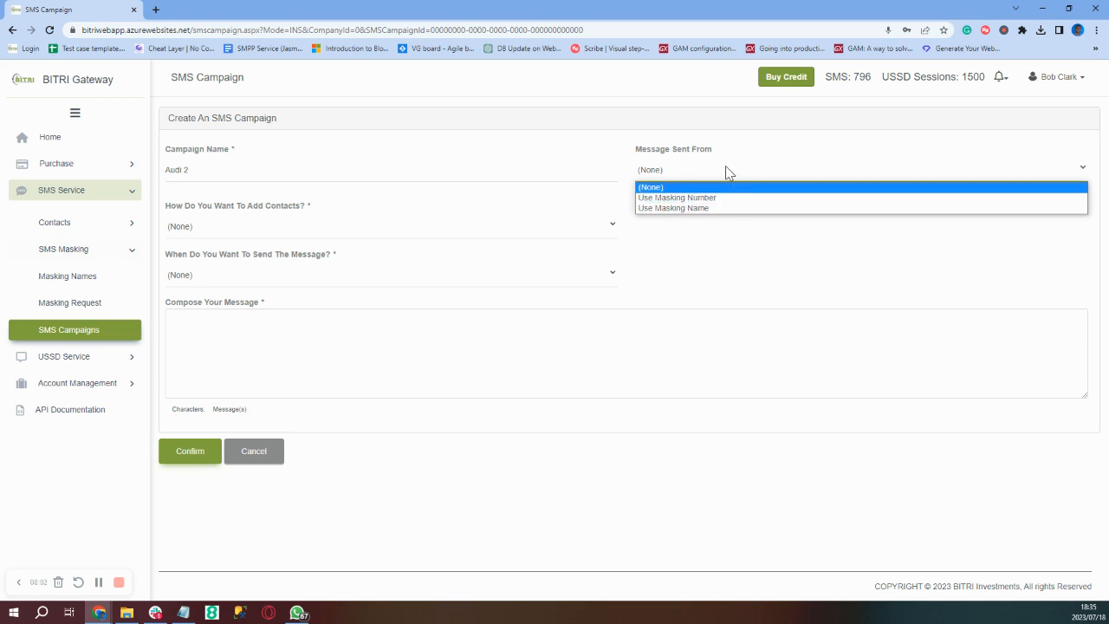
# - Send the Audi 2 campaign's messages under the Audi masking name
pyautogui.click(677, 208)
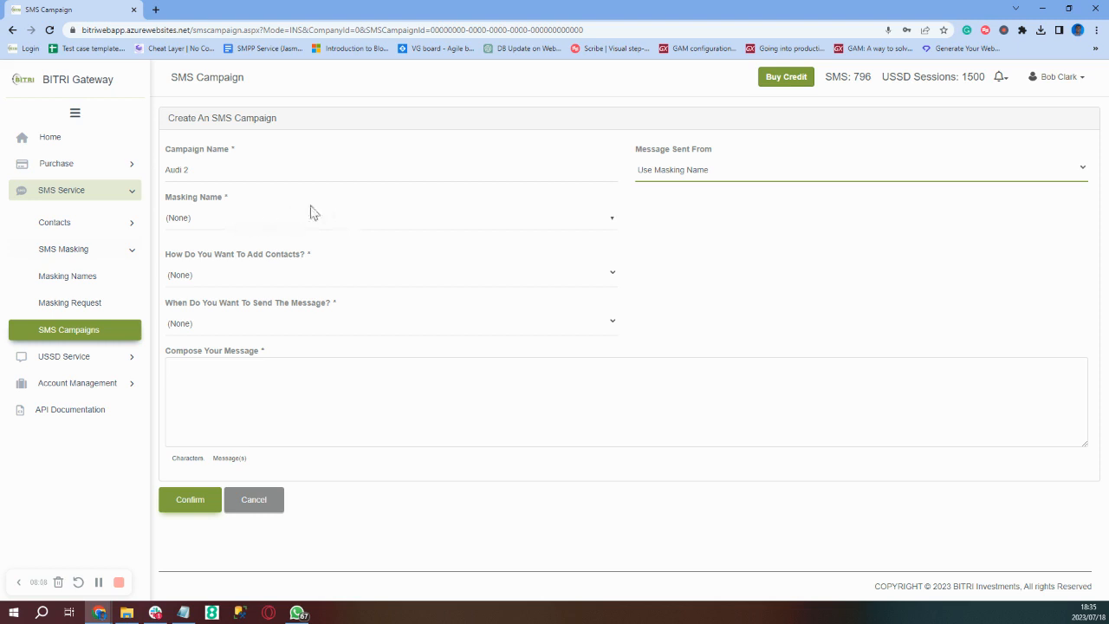
pyautogui.click(286, 218)
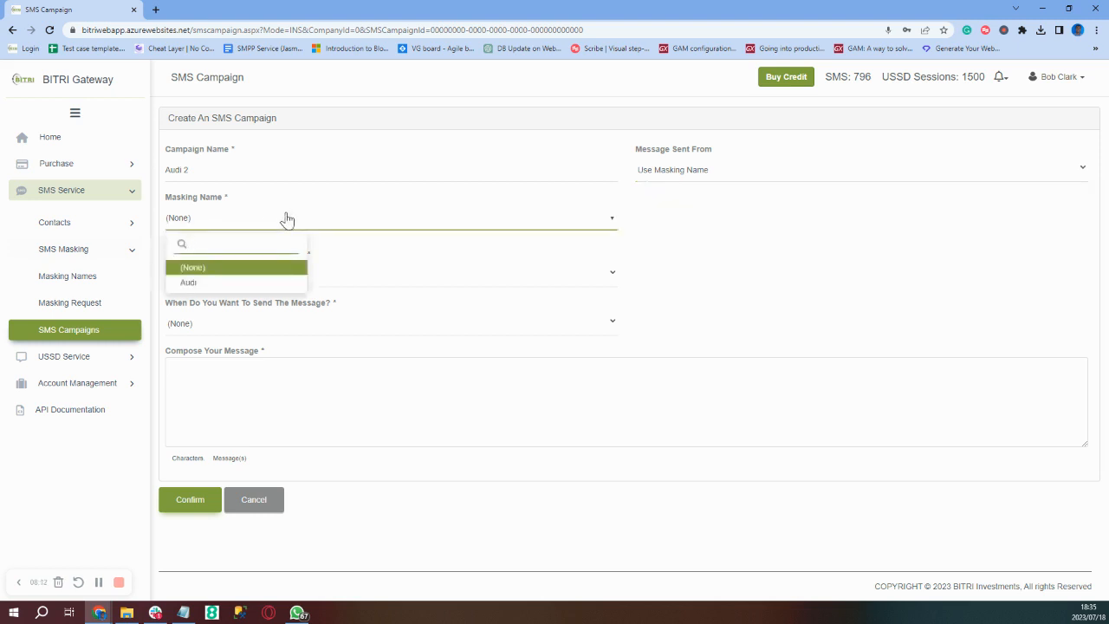
pyautogui.click(188, 283)
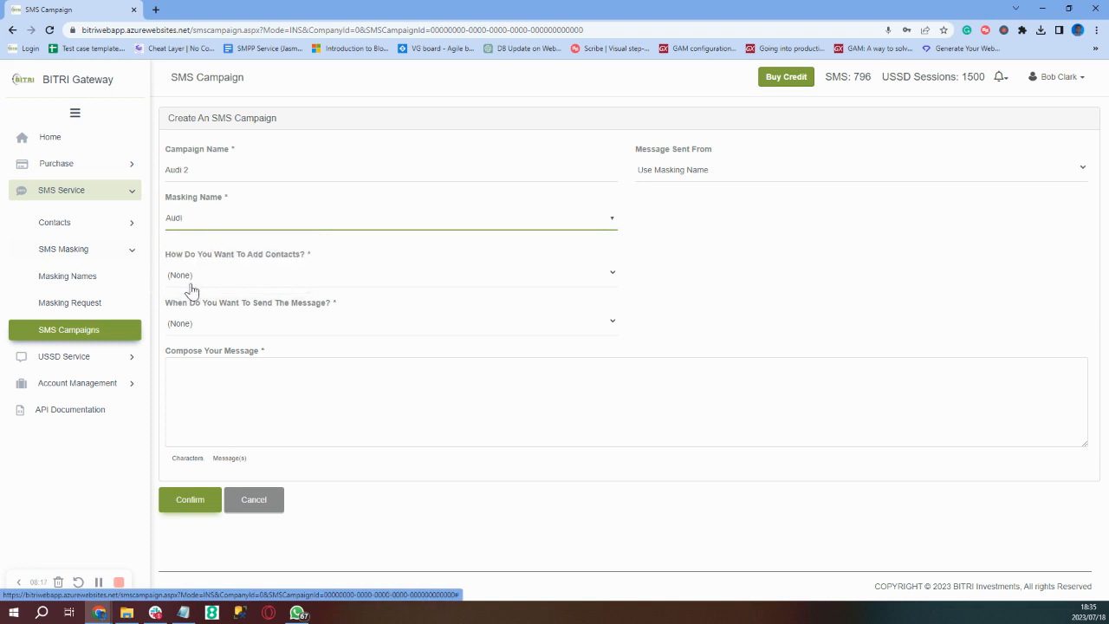
pyautogui.click(252, 278)
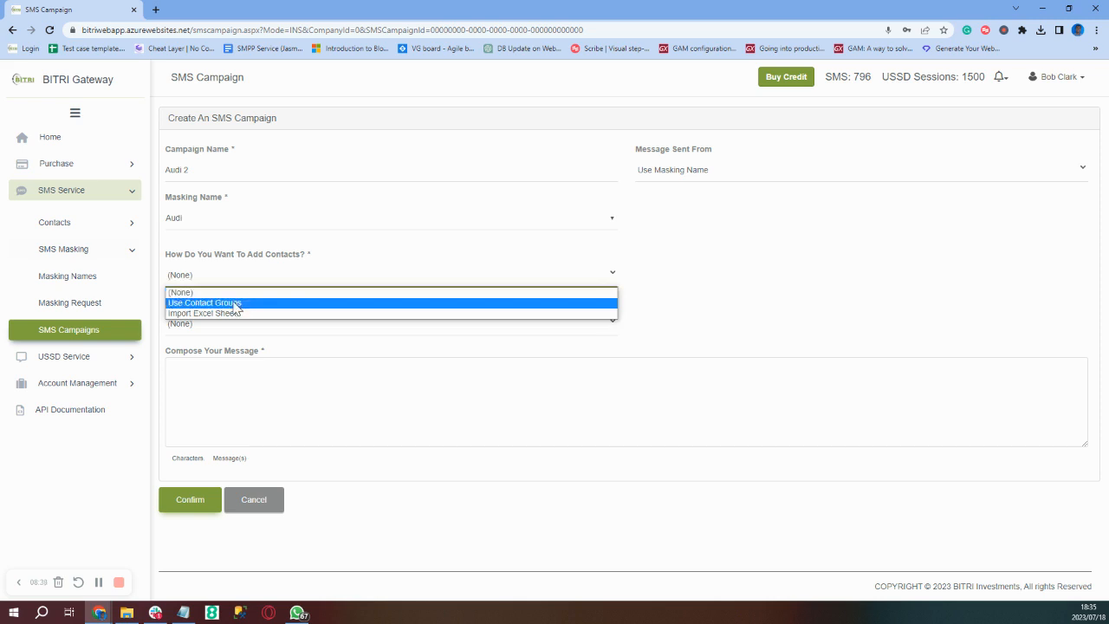
# - Try the Excel-sheet contact import option and set its country code to South Africa
pyautogui.click(235, 303)
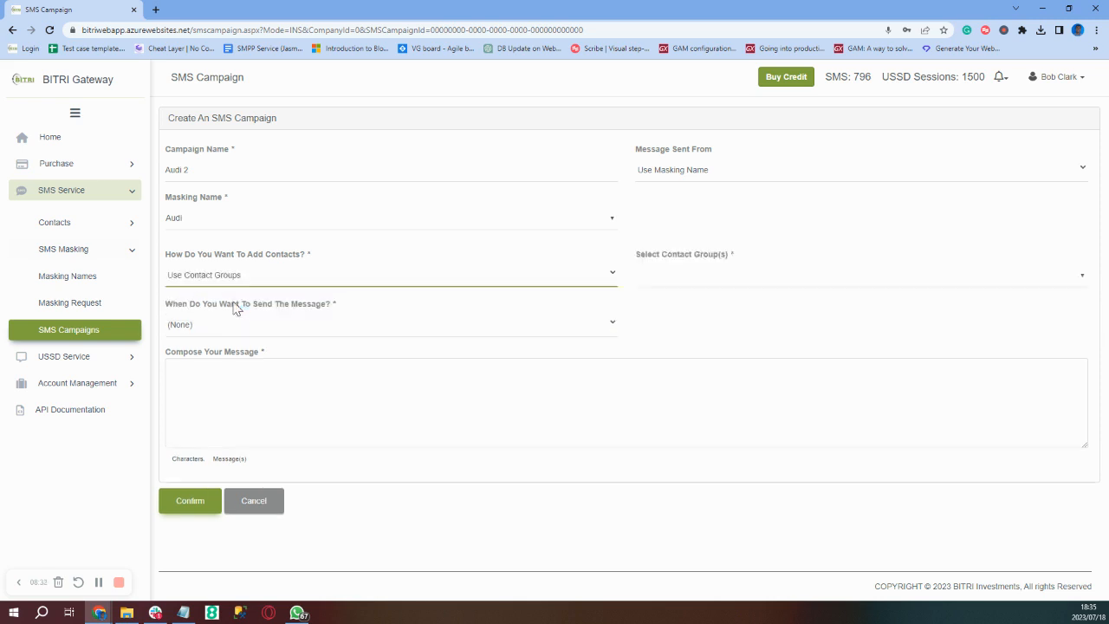
pyautogui.click(540, 279)
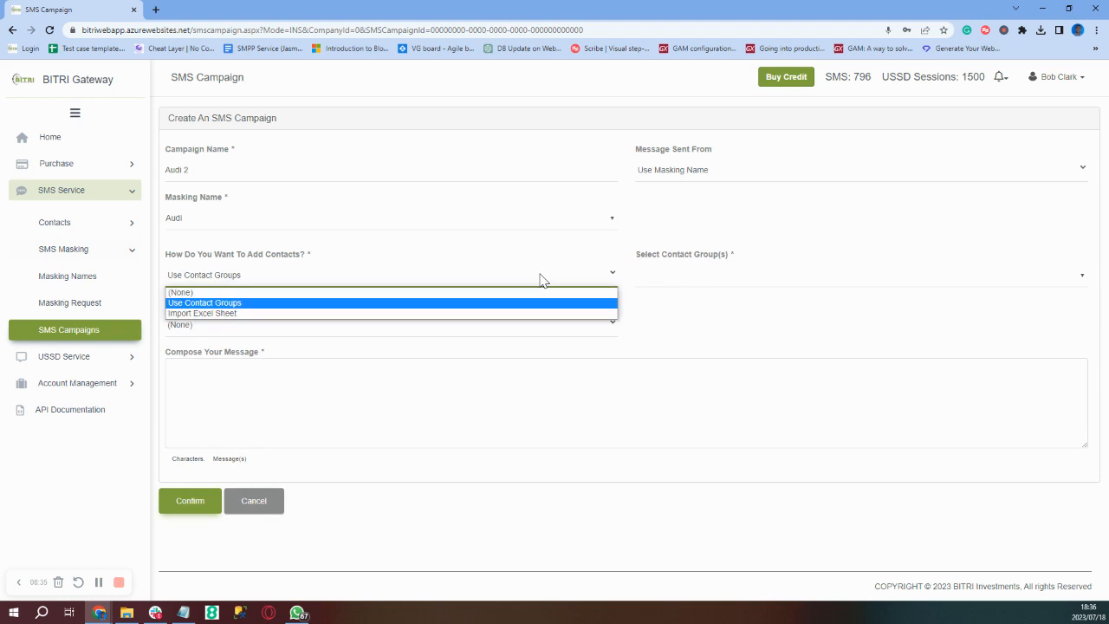
pyautogui.click(254, 315)
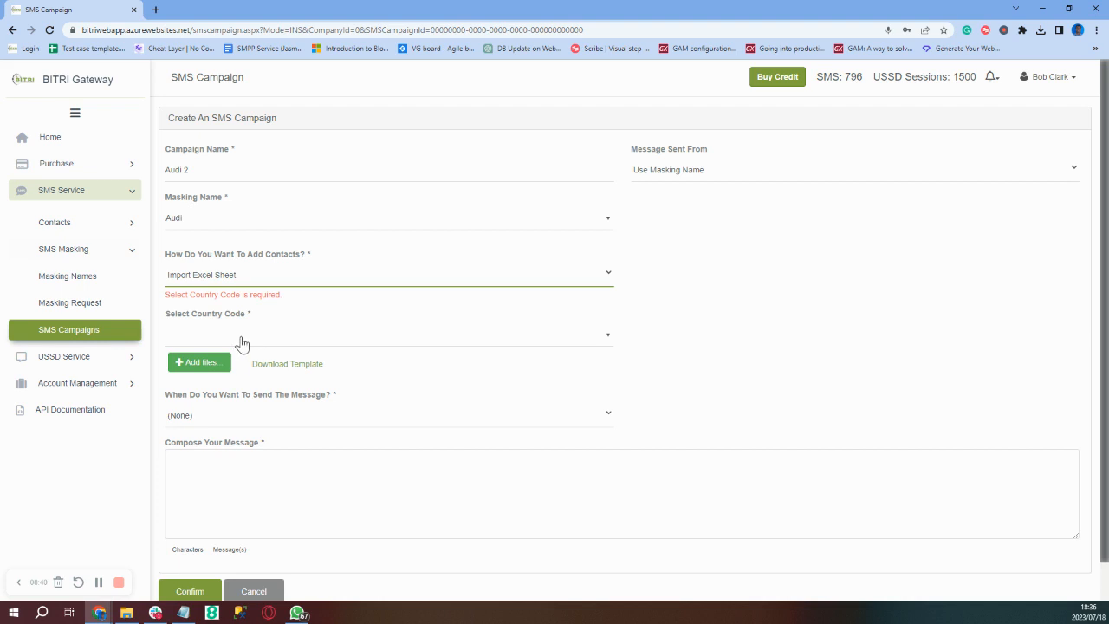
pyautogui.click(242, 343)
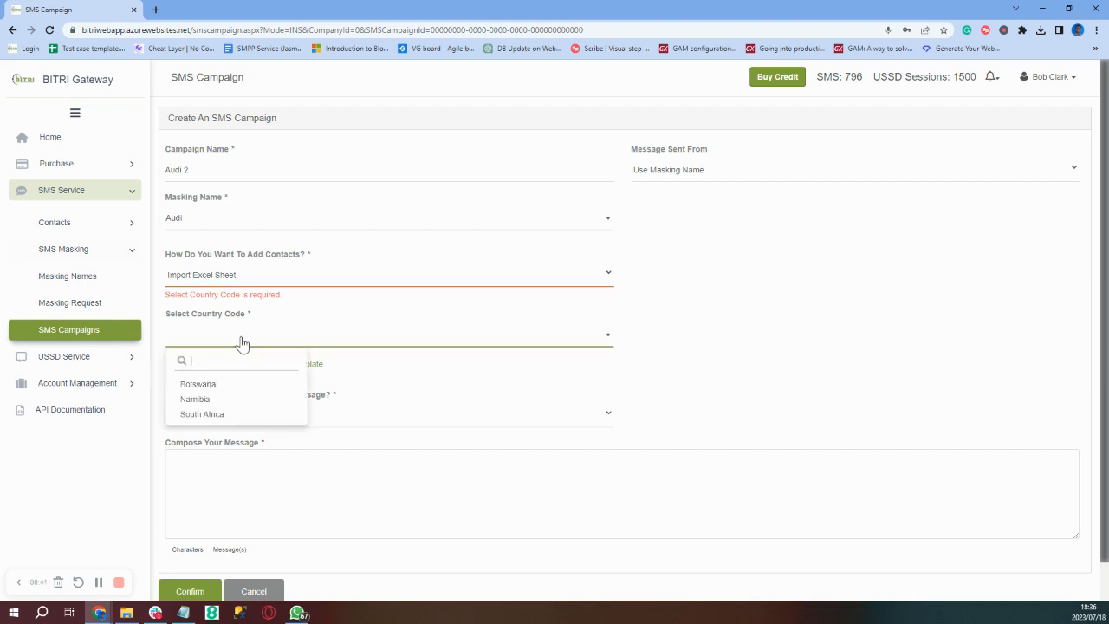
pyautogui.click(201, 415)
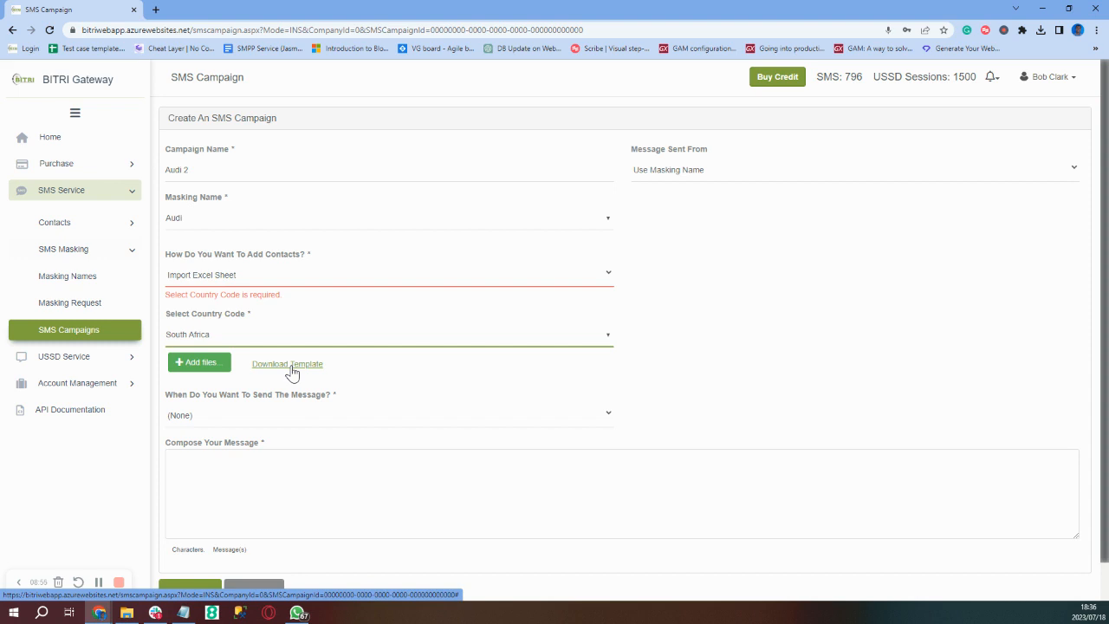
# - Switch back to contact groups and keep only 'South Africa test 2' as the selected group
pyautogui.click(422, 279)
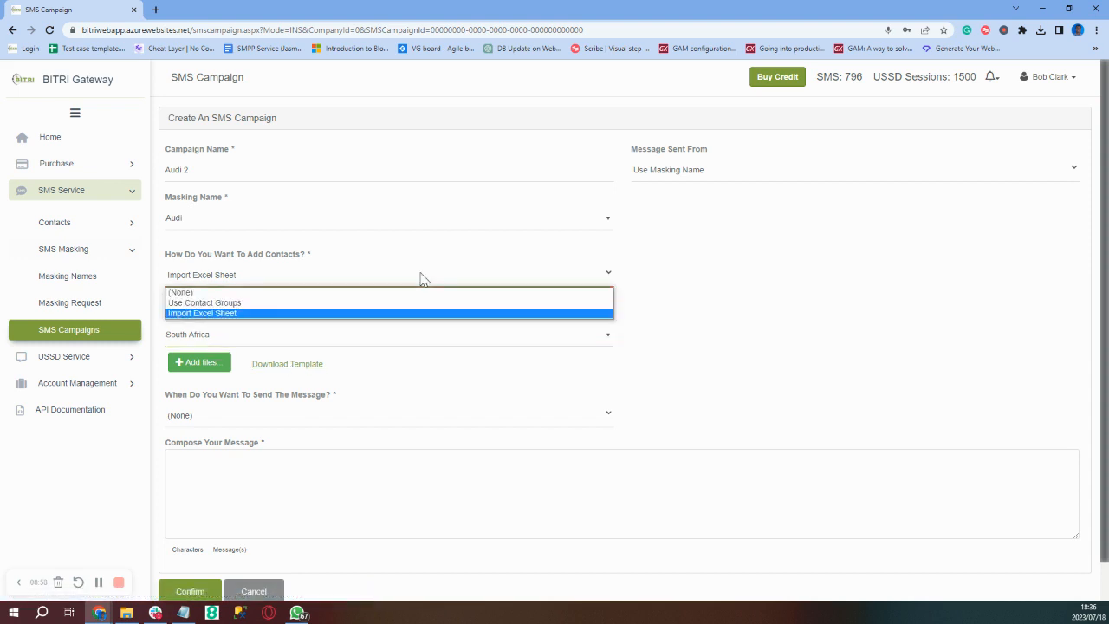
pyautogui.click(247, 303)
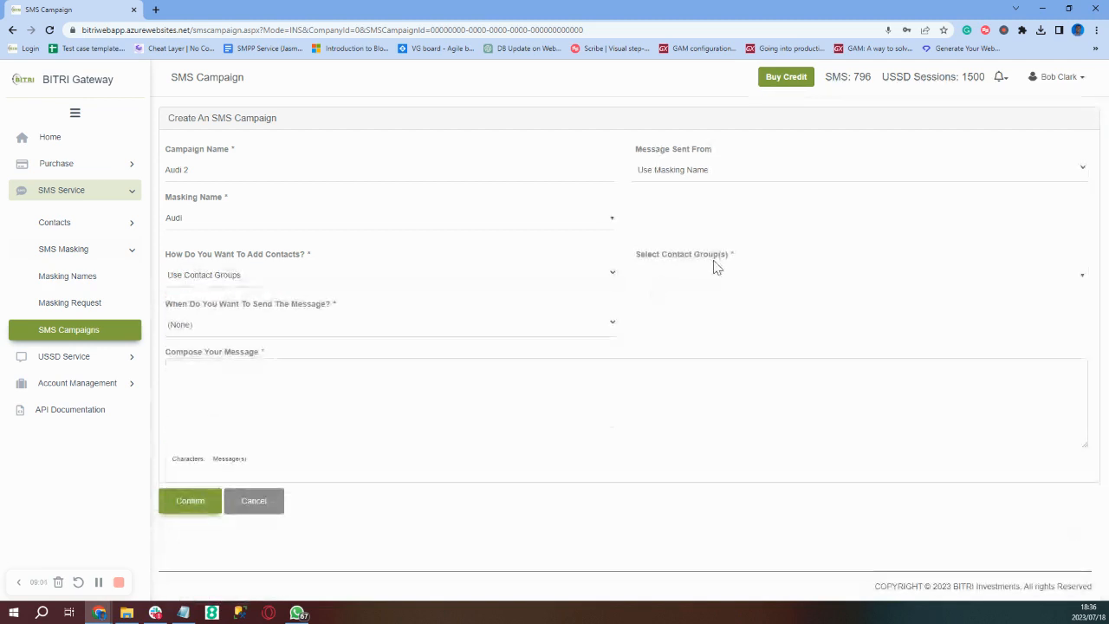
pyautogui.click(714, 284)
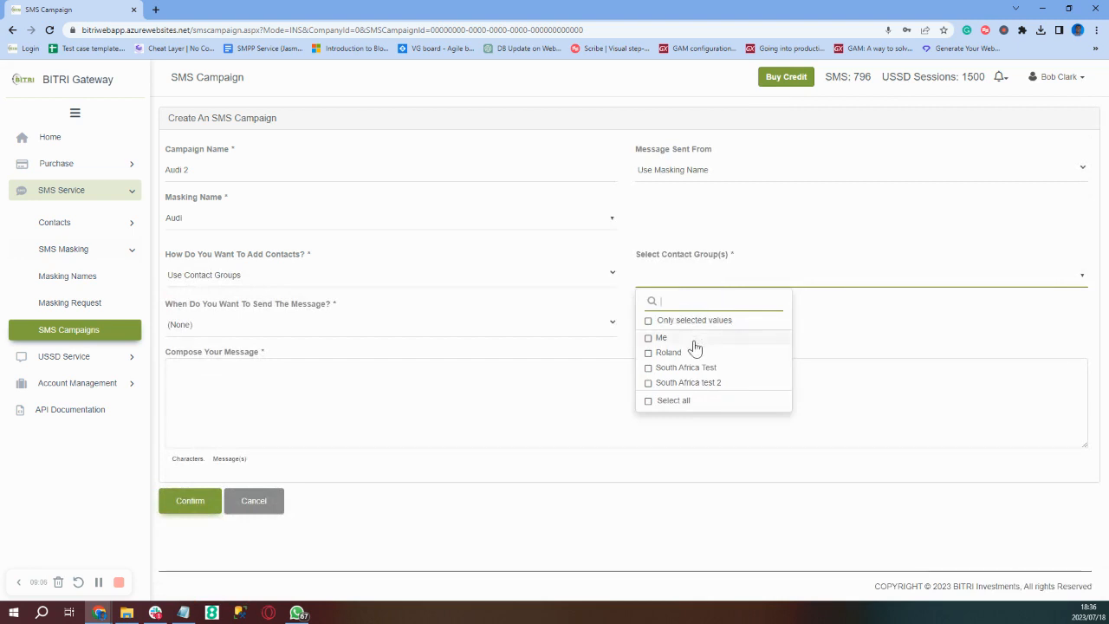
pyautogui.click(648, 385)
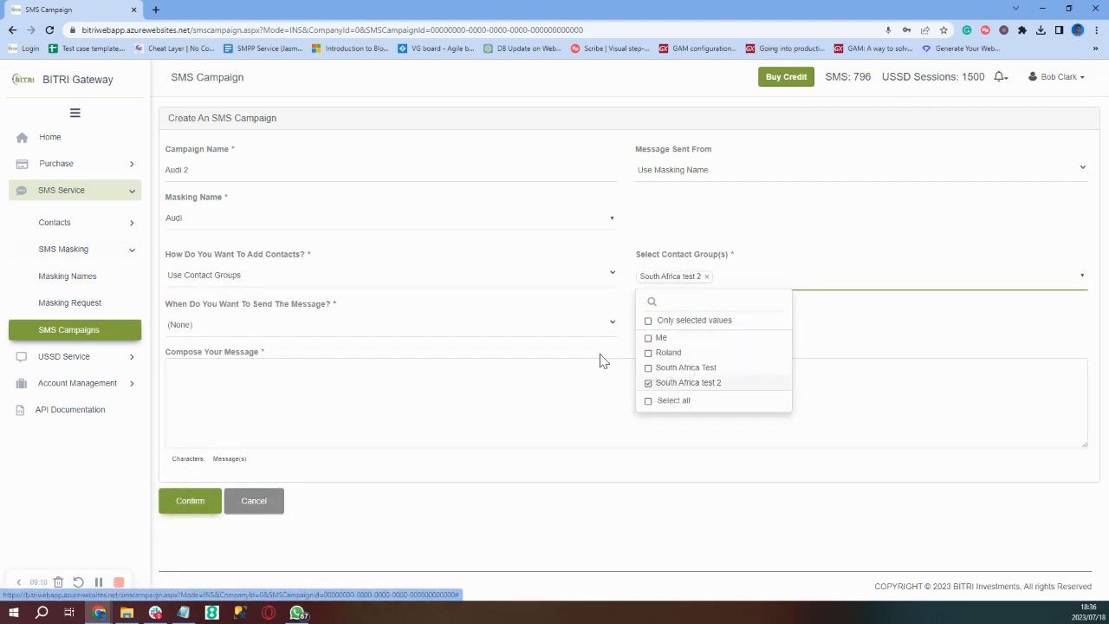
pyautogui.click(648, 402)
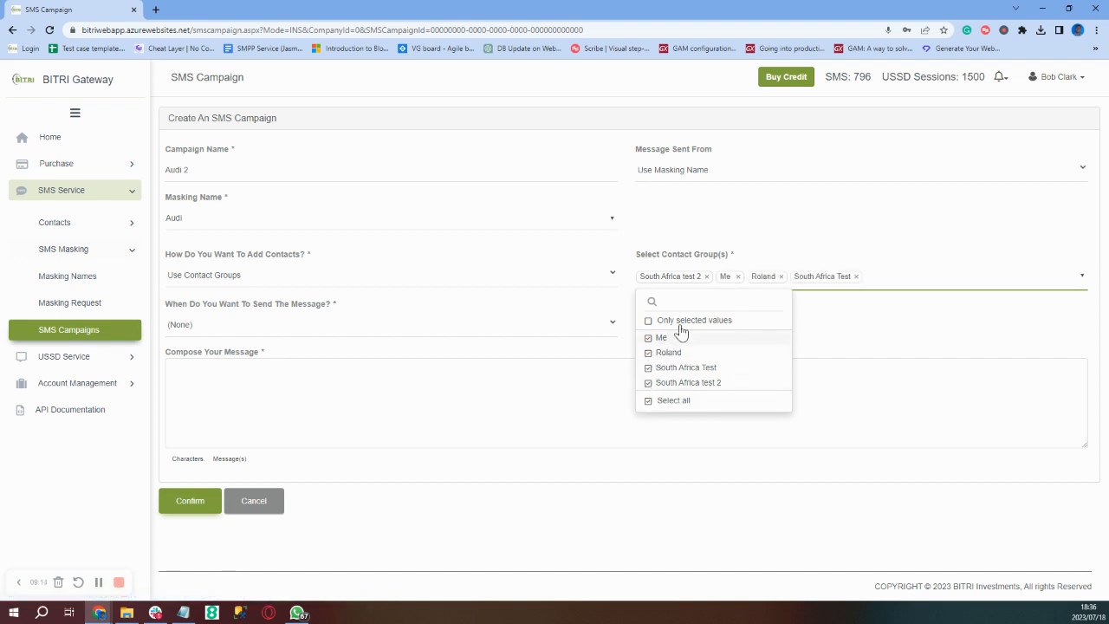
pyautogui.click(738, 276)
pyautogui.click(749, 277)
pyautogui.click(780, 276)
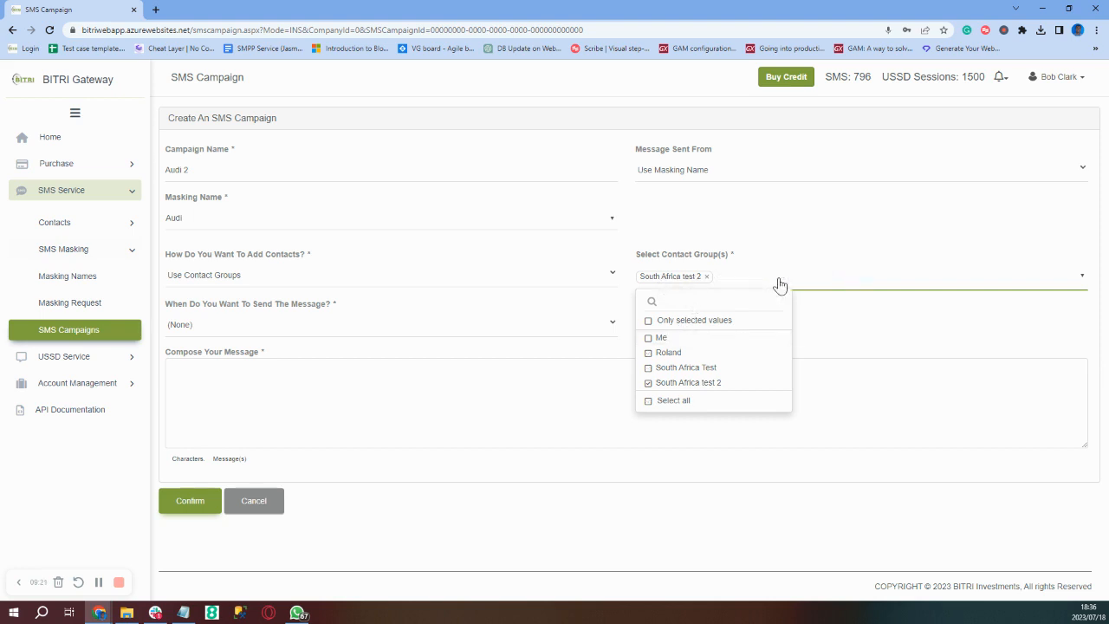
pyautogui.click(632, 350)
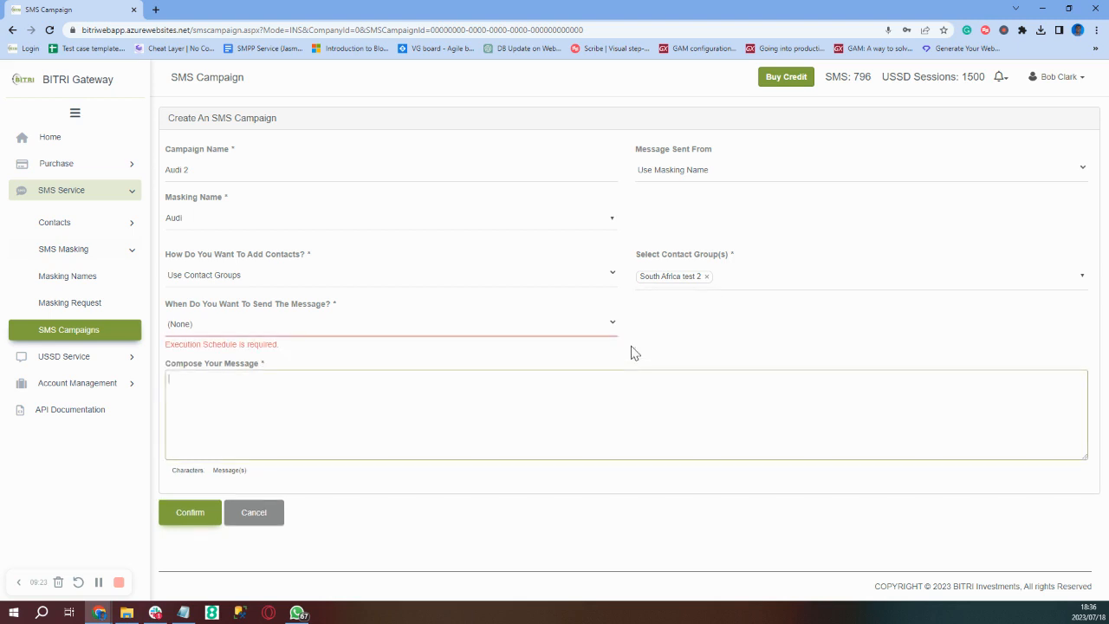
# - Set the campaign to send Later, scheduled for 25 July 2023
pyautogui.click(313, 336)
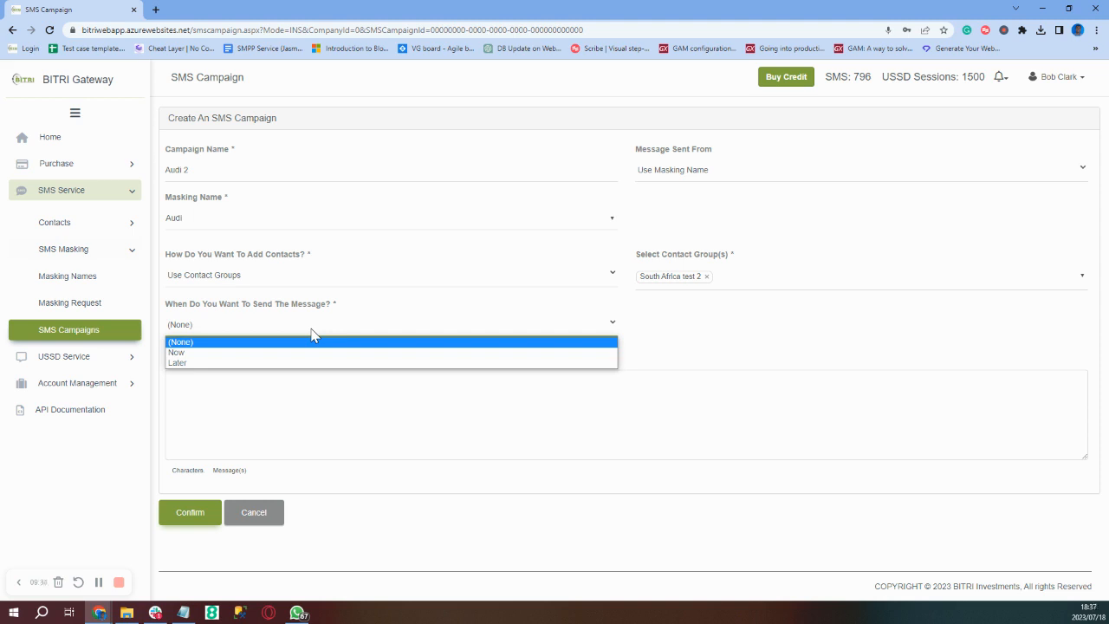
pyautogui.click(248, 363)
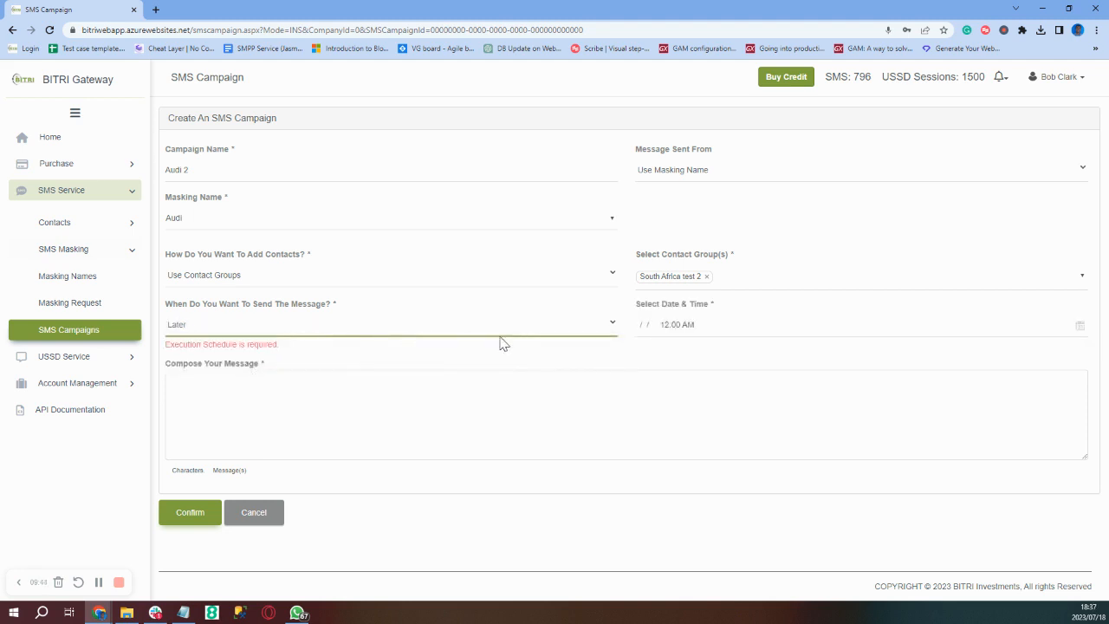
pyautogui.click(711, 324)
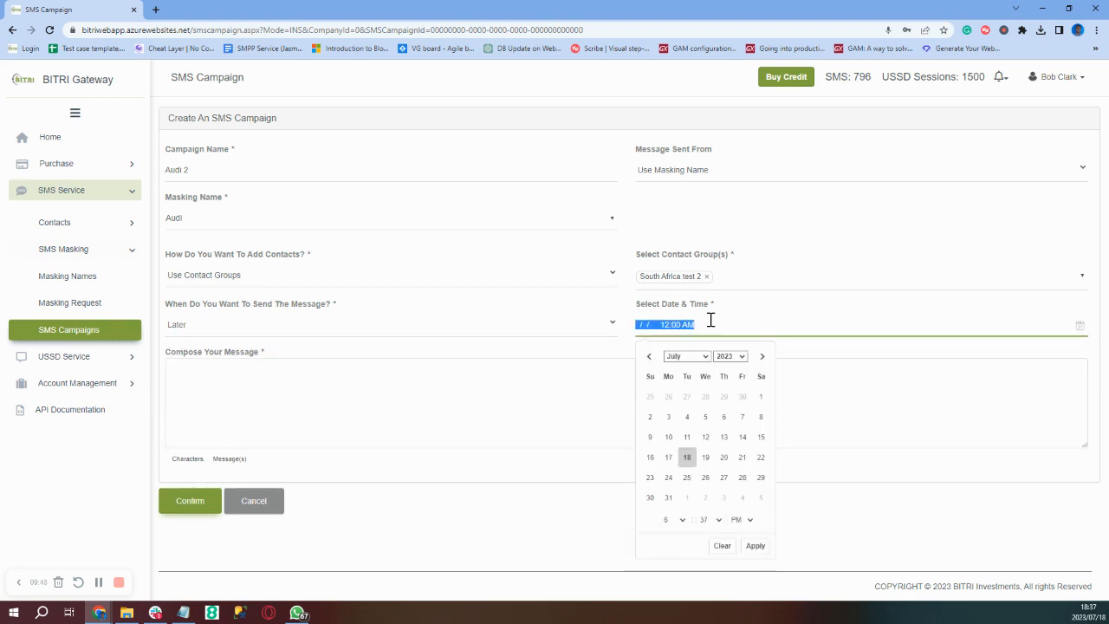
pyautogui.click(687, 480)
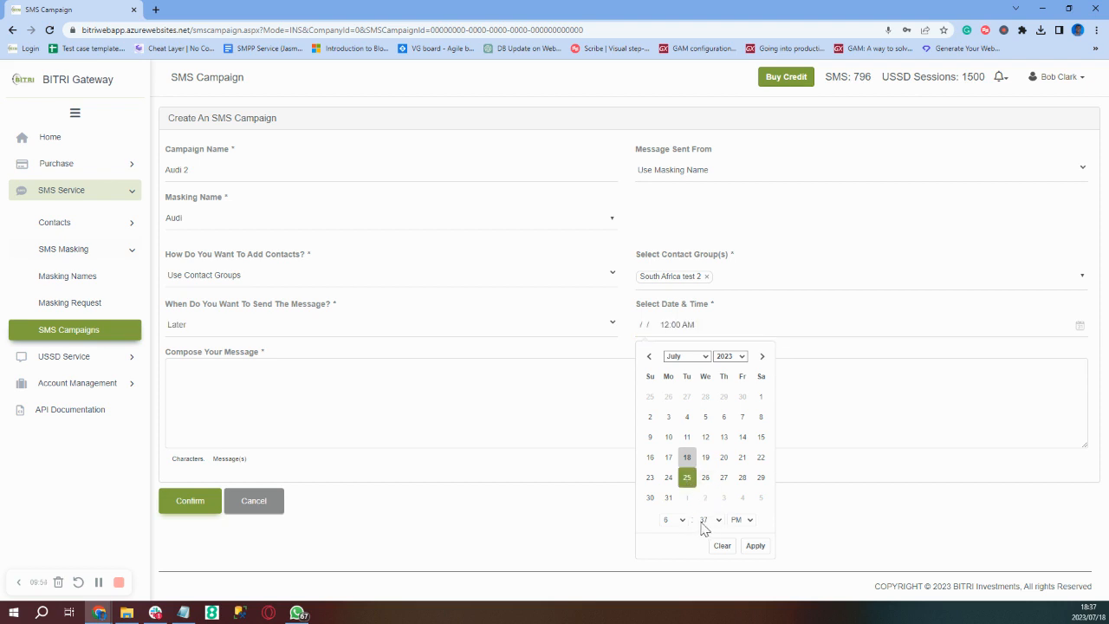
pyautogui.click(757, 547)
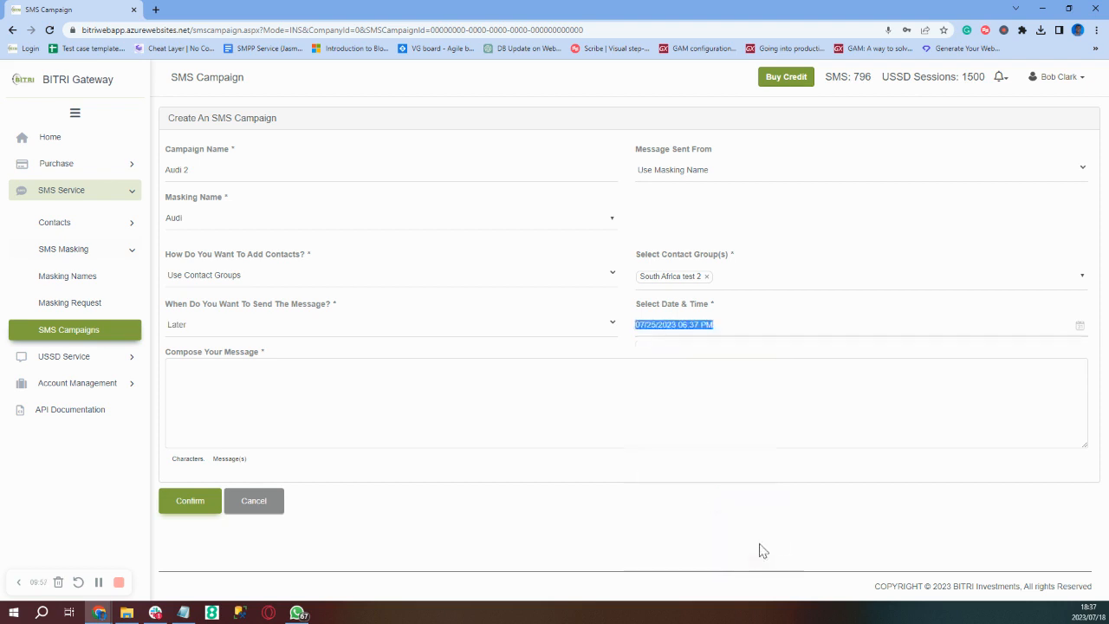
# - Enter the message 'Testing campaign' and confirm the new campaign
pyautogui.click(316, 407)
pyautogui.write('Testin')
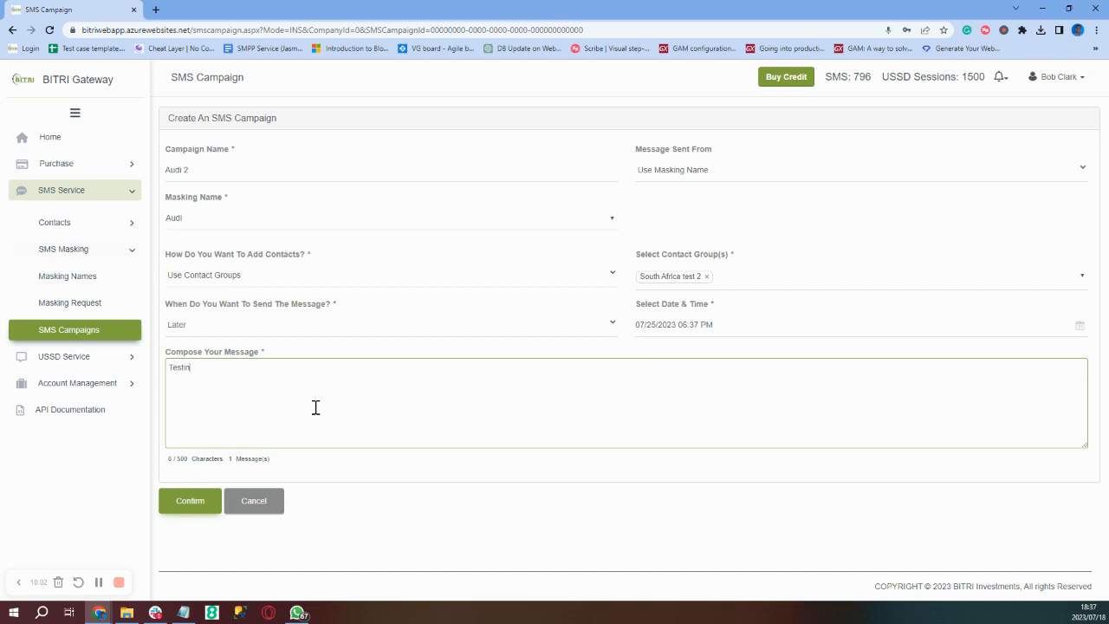
pyautogui.write('g campaign')
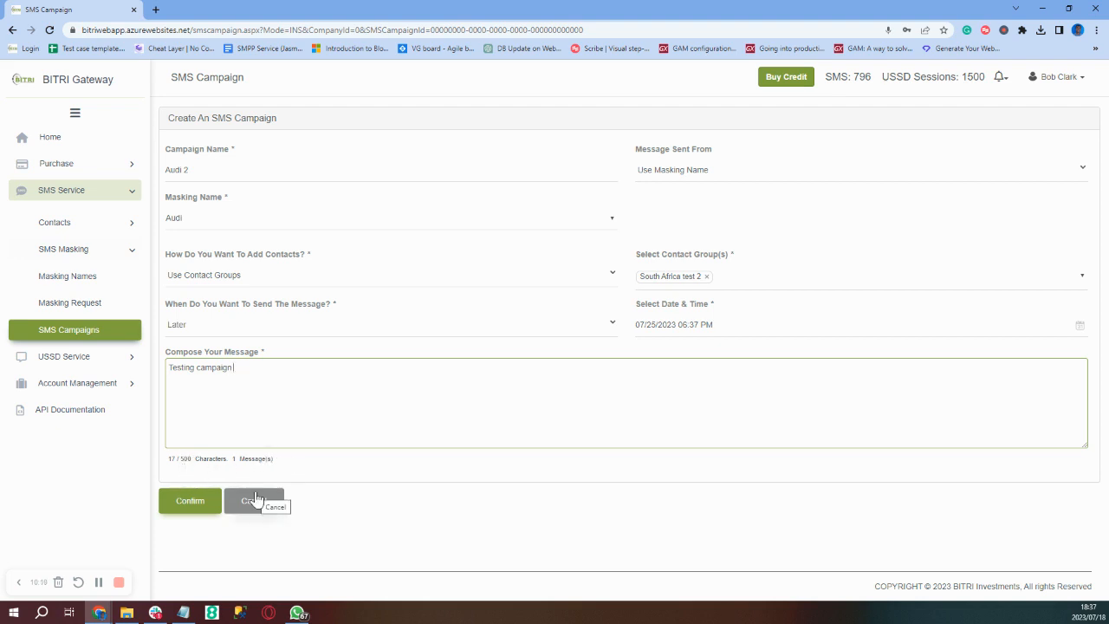
pyautogui.click(179, 505)
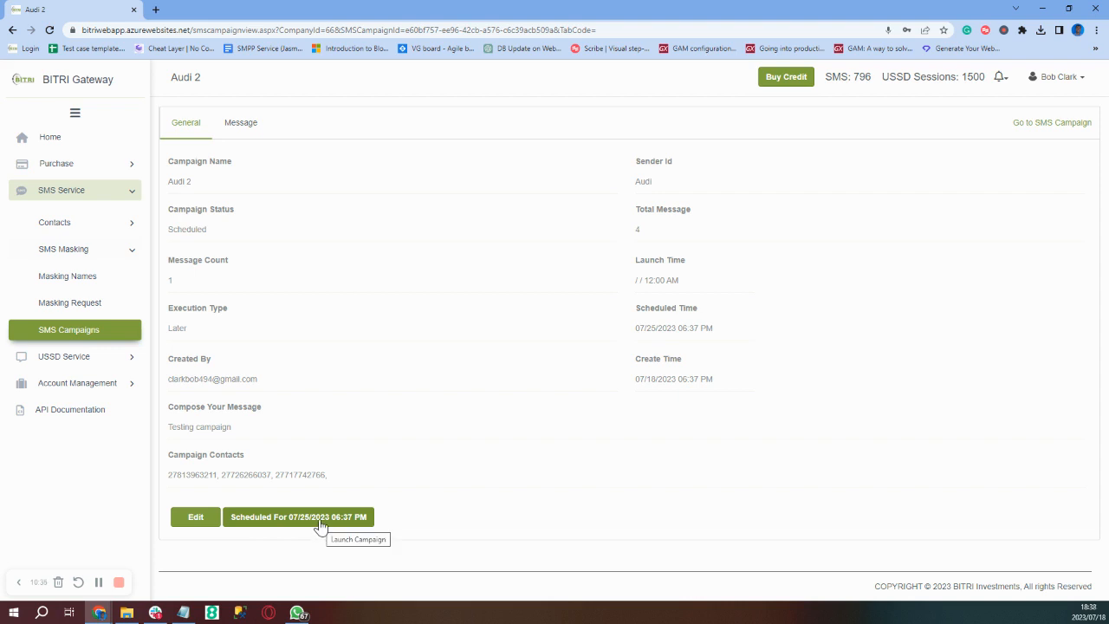
# - Attempt to launch the scheduled Audi 2 campaign, then open it for editing
pyautogui.click(267, 525)
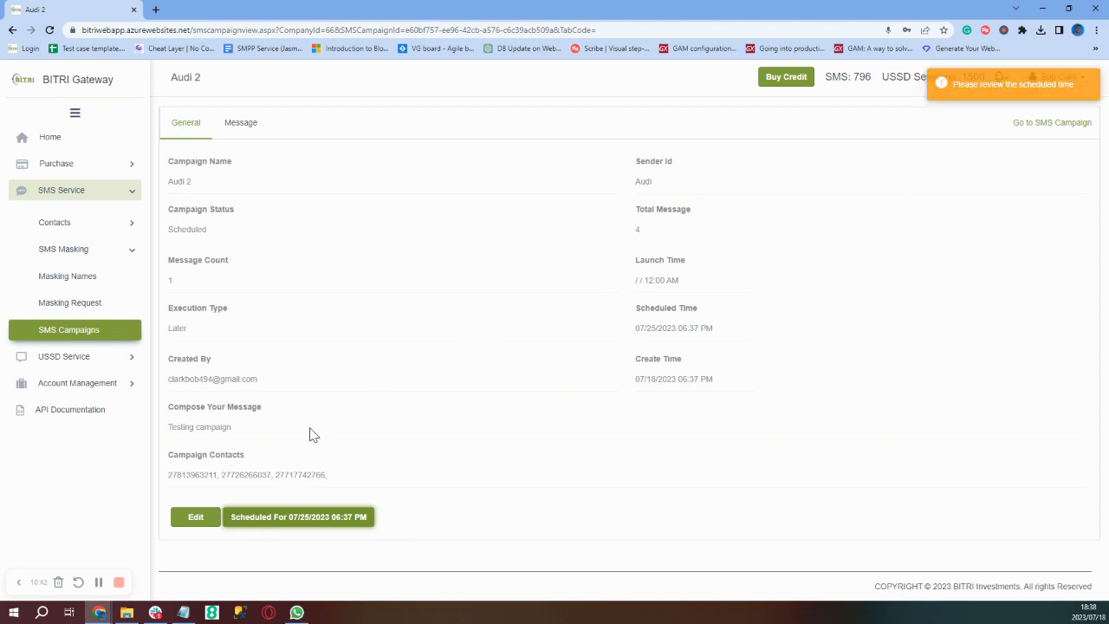
pyautogui.click(191, 517)
# - In the campaign editor, add contacts from the 'South Africa test 2' contact group
pyautogui.click(184, 520)
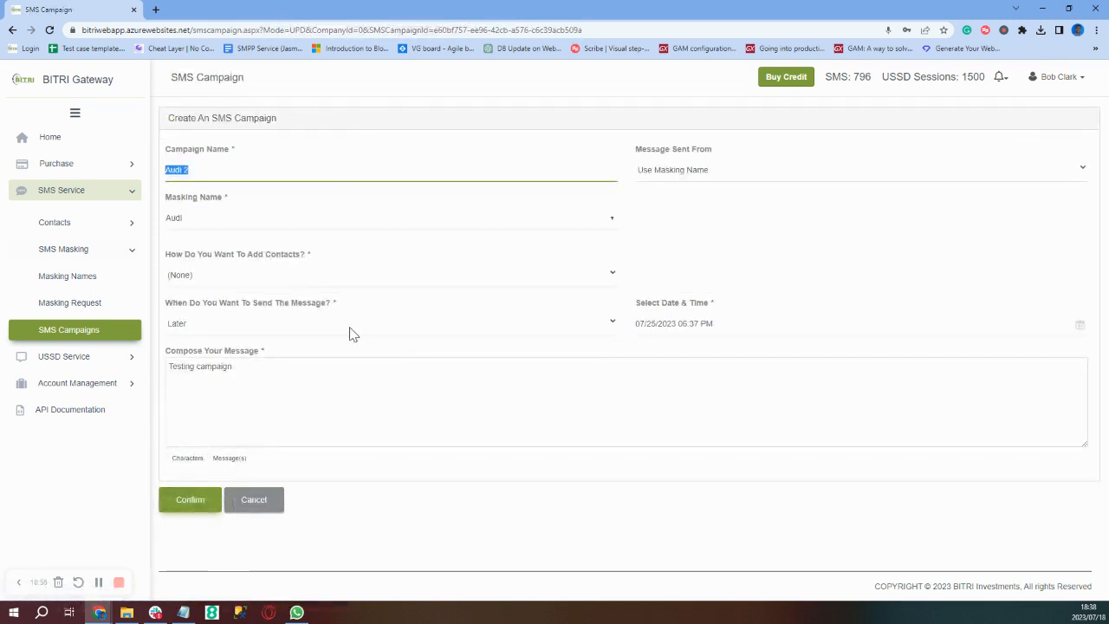
pyautogui.click(284, 277)
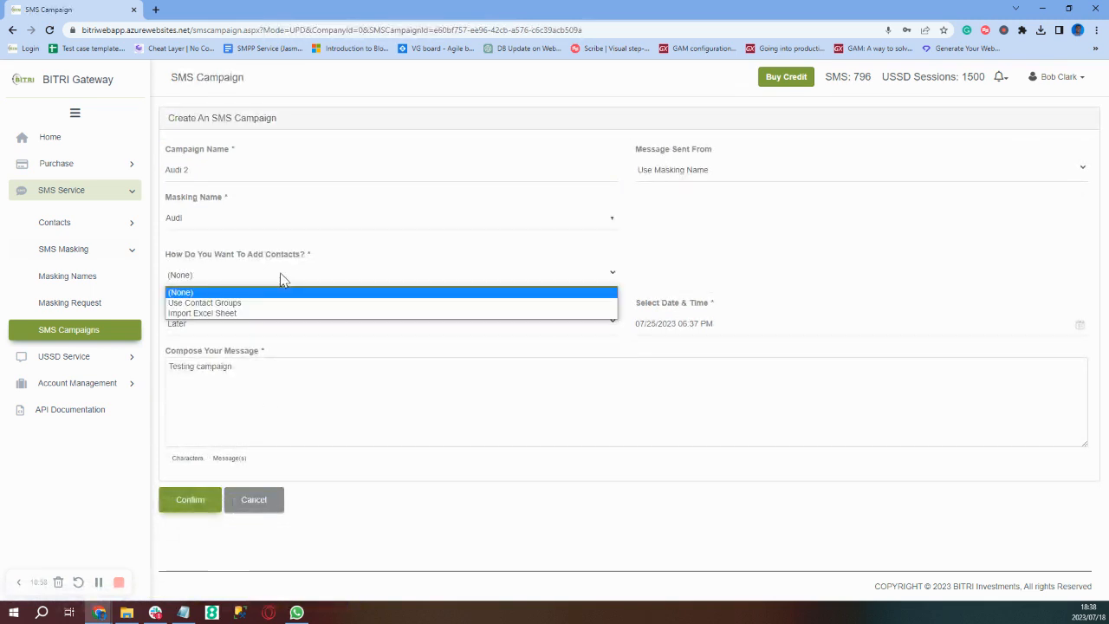
pyautogui.click(248, 303)
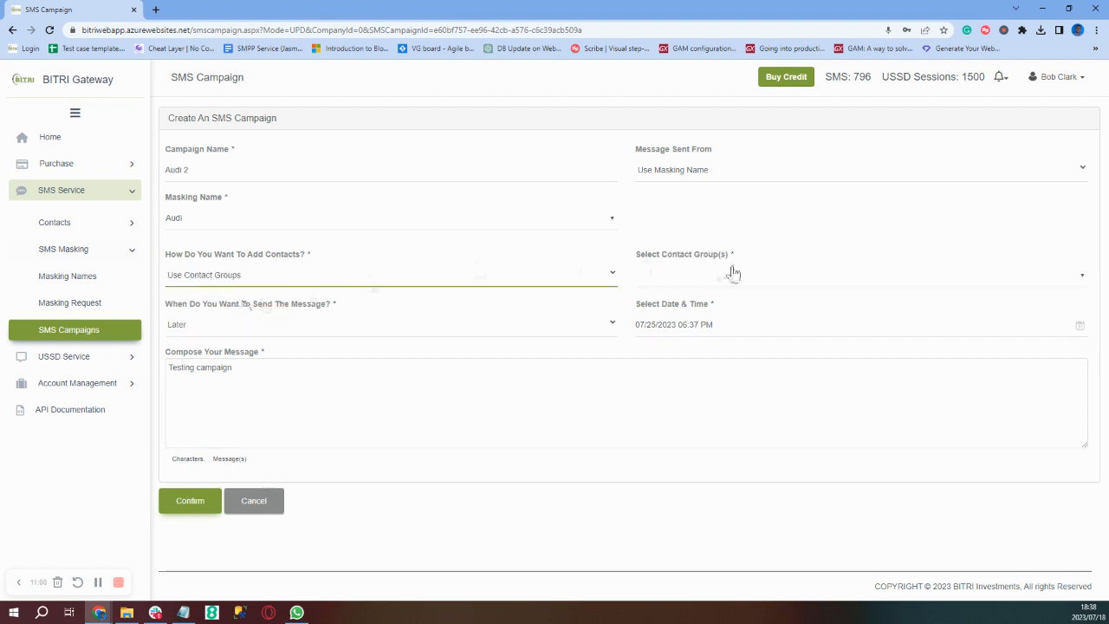
pyautogui.rightClick(732, 273)
pyautogui.rightClick(686, 286)
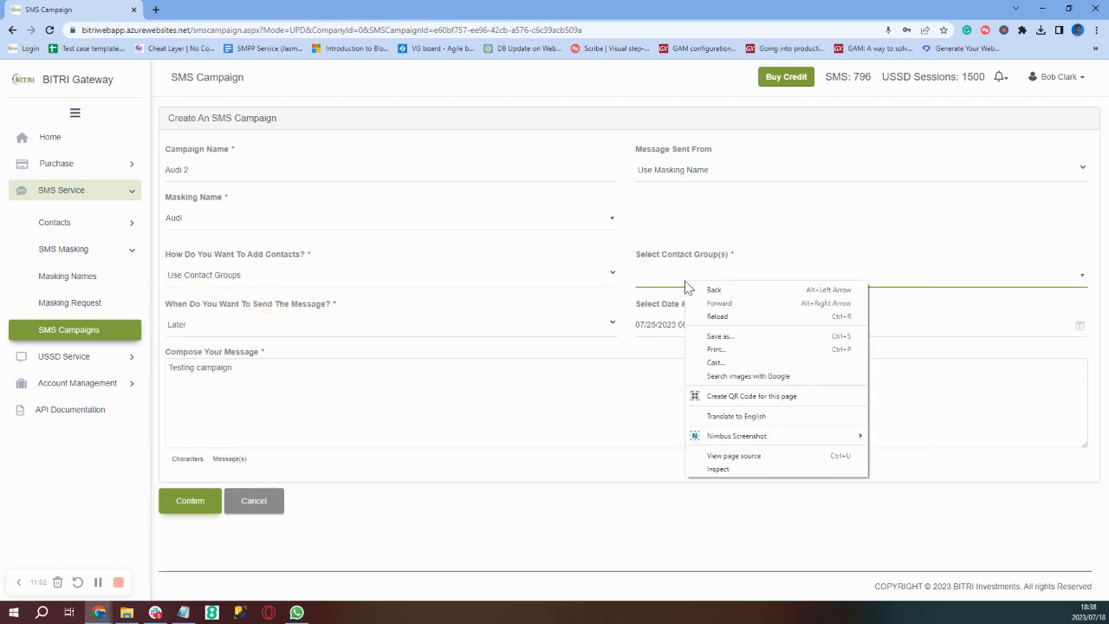
pyautogui.click(686, 286)
pyautogui.click(686, 285)
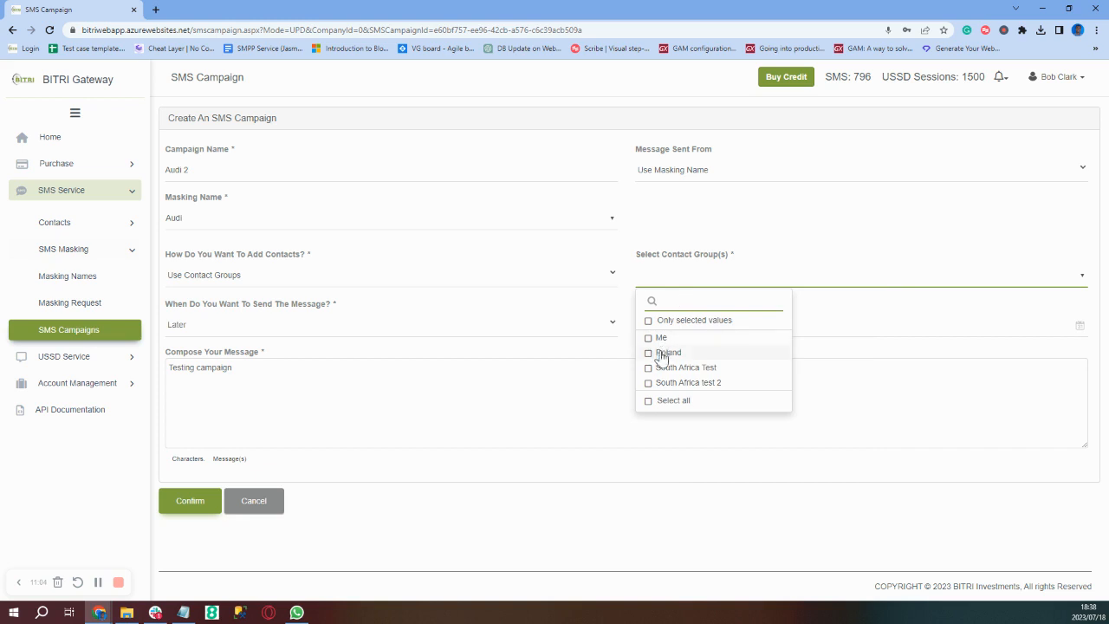
pyautogui.rightClick(648, 387)
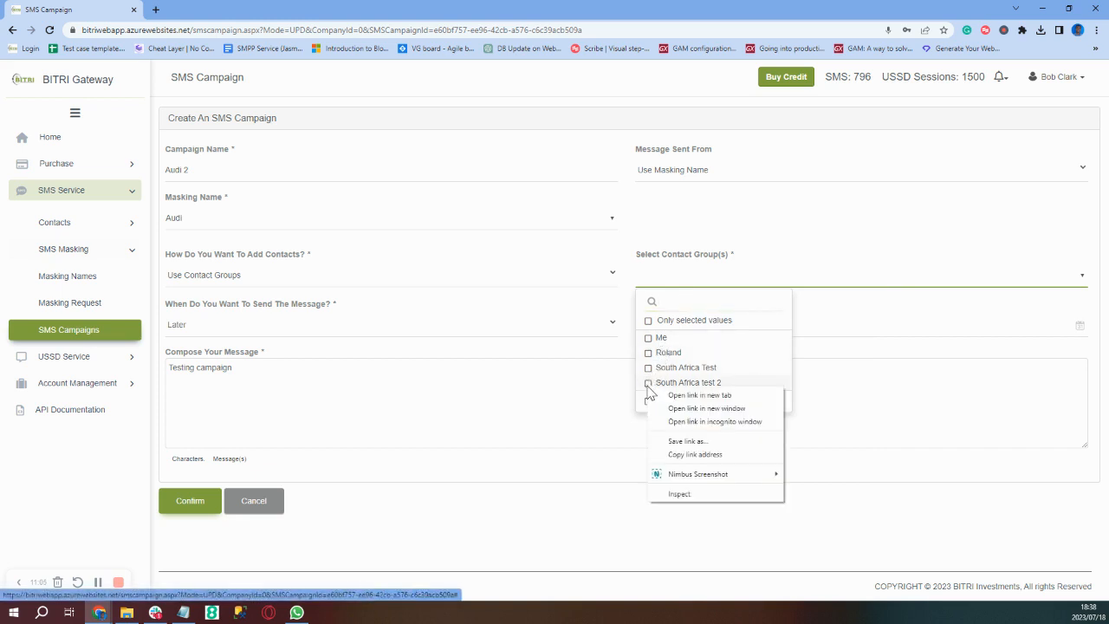
pyautogui.click(648, 391)
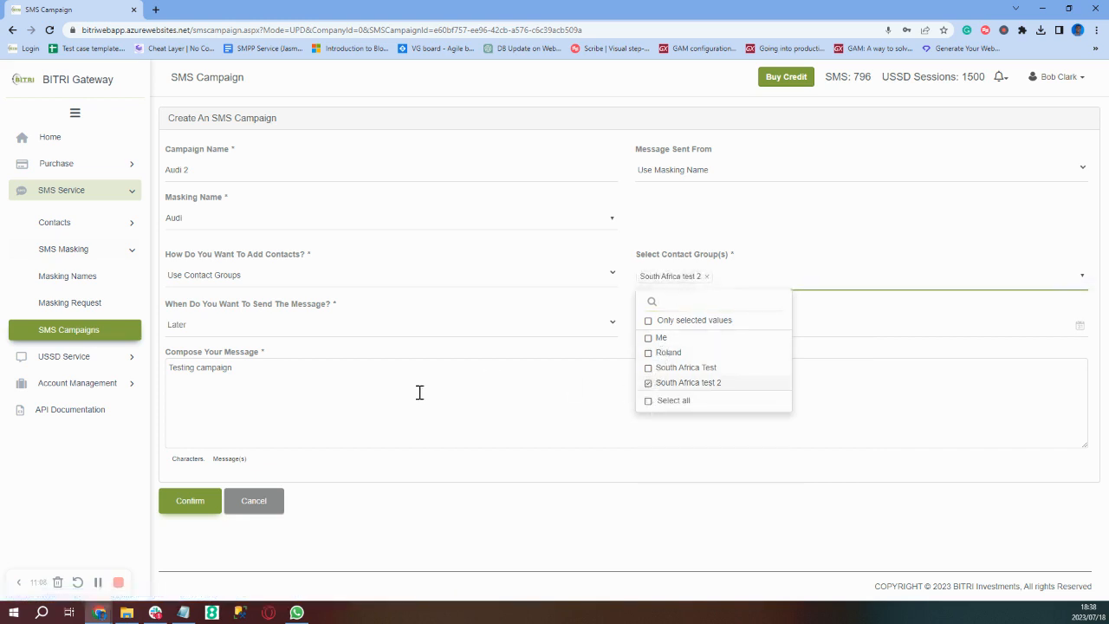
# - Change the send timing to Now and save the campaign
pyautogui.click(379, 336)
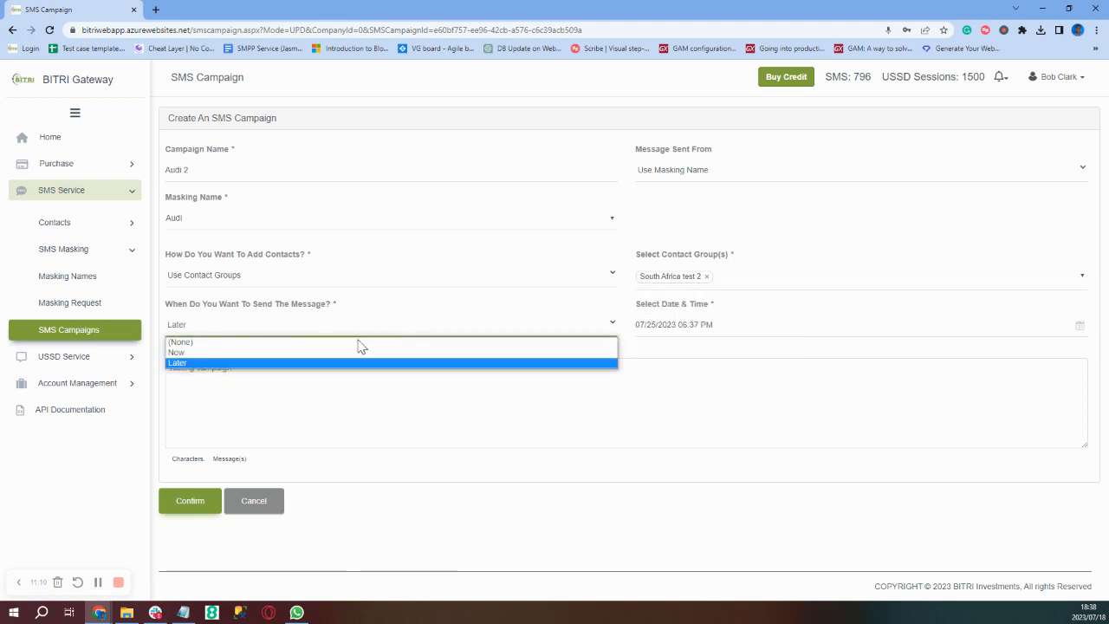
pyautogui.click(312, 353)
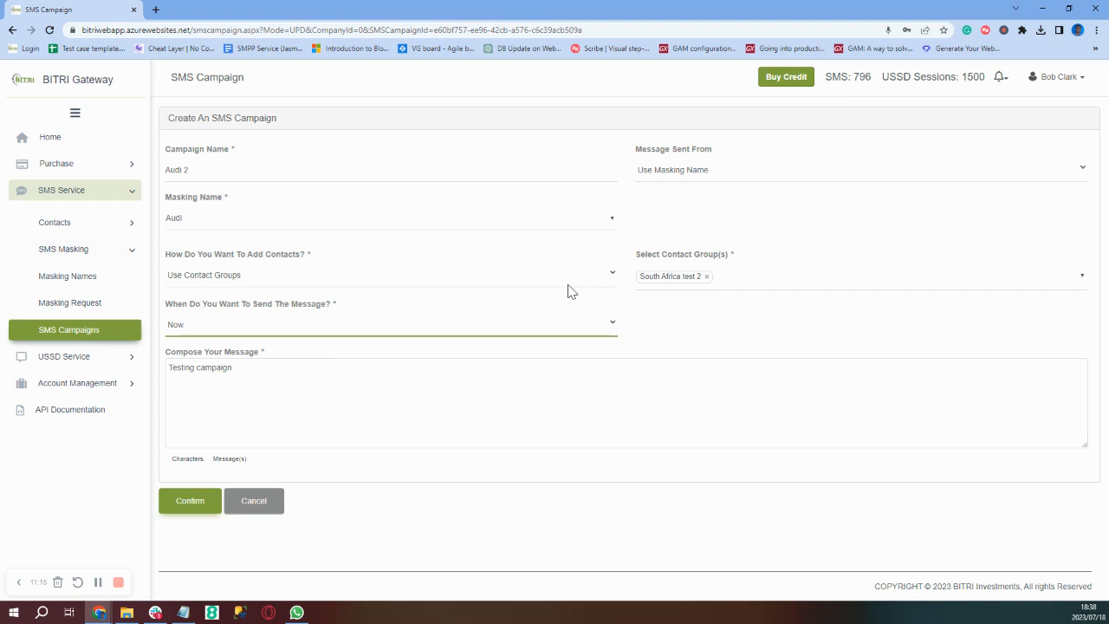
pyautogui.click(185, 516)
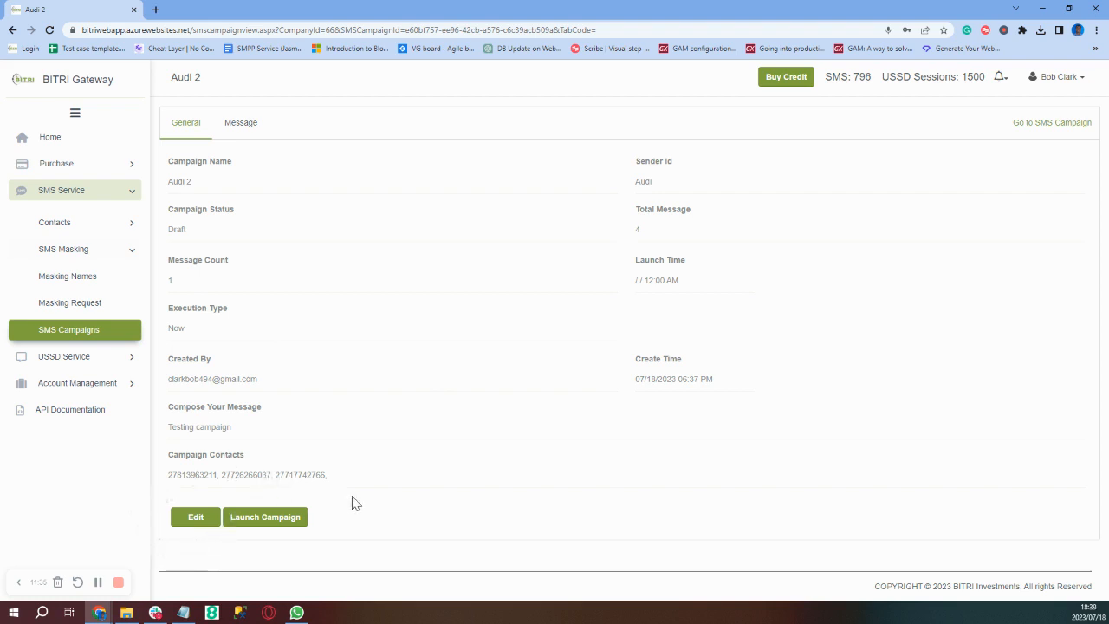
# - Launch the Audi 2 campaign
pyautogui.click(278, 520)
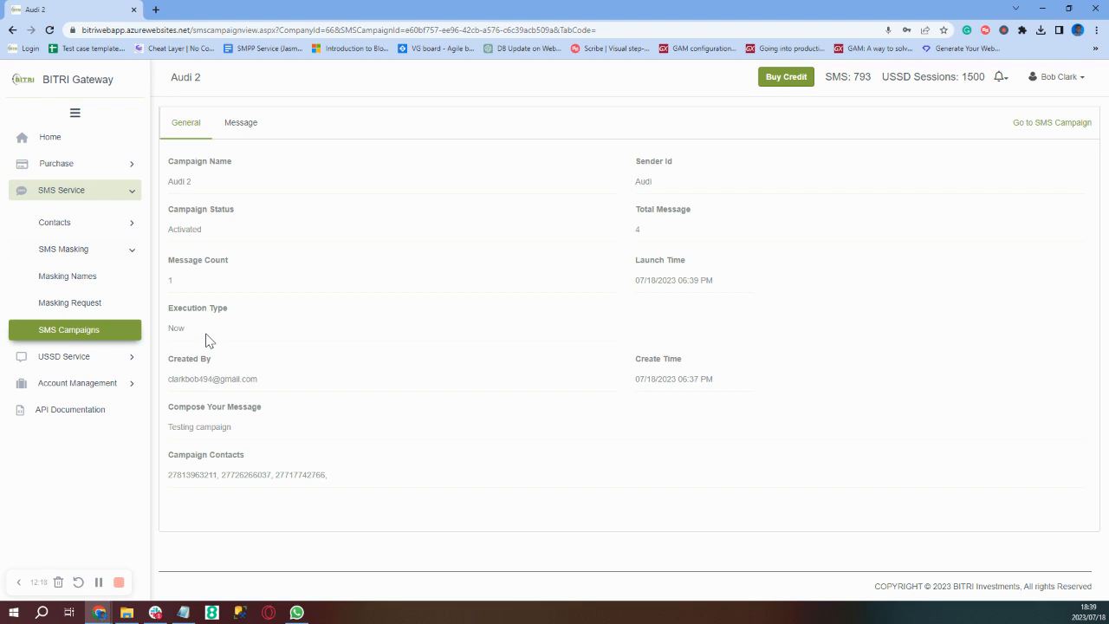
# - View the Audi 2 campaign's three Delivered messages, then start a new browser tab
pyautogui.click(241, 130)
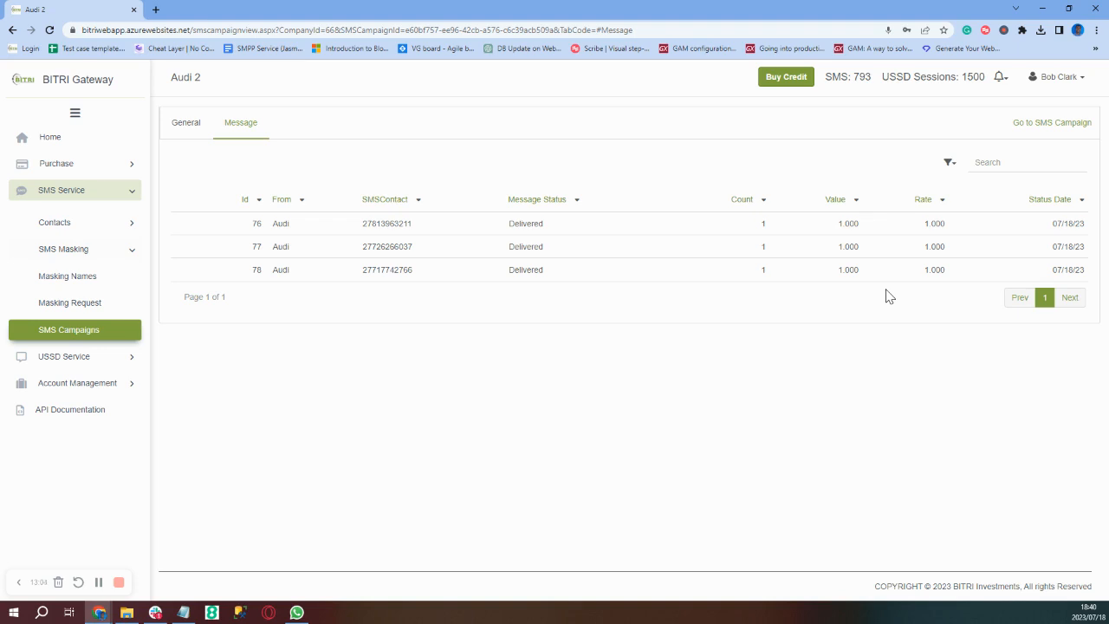
pyautogui.click(156, 11)
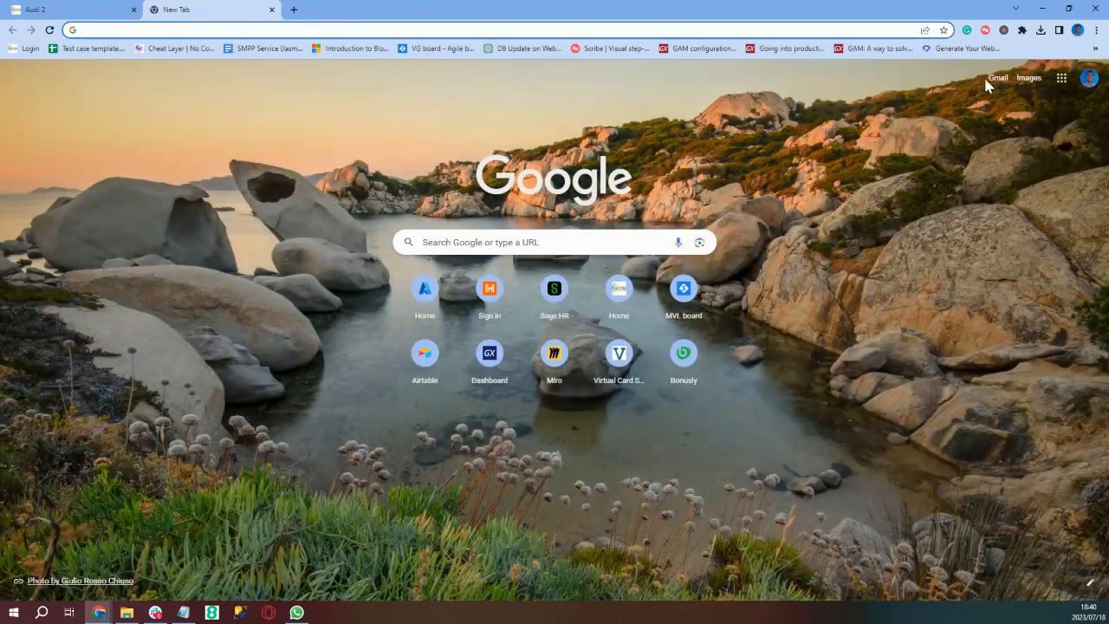
# - Switch to the second Google account and go to its Gmail inbox
pyautogui.rightClick(1093, 82)
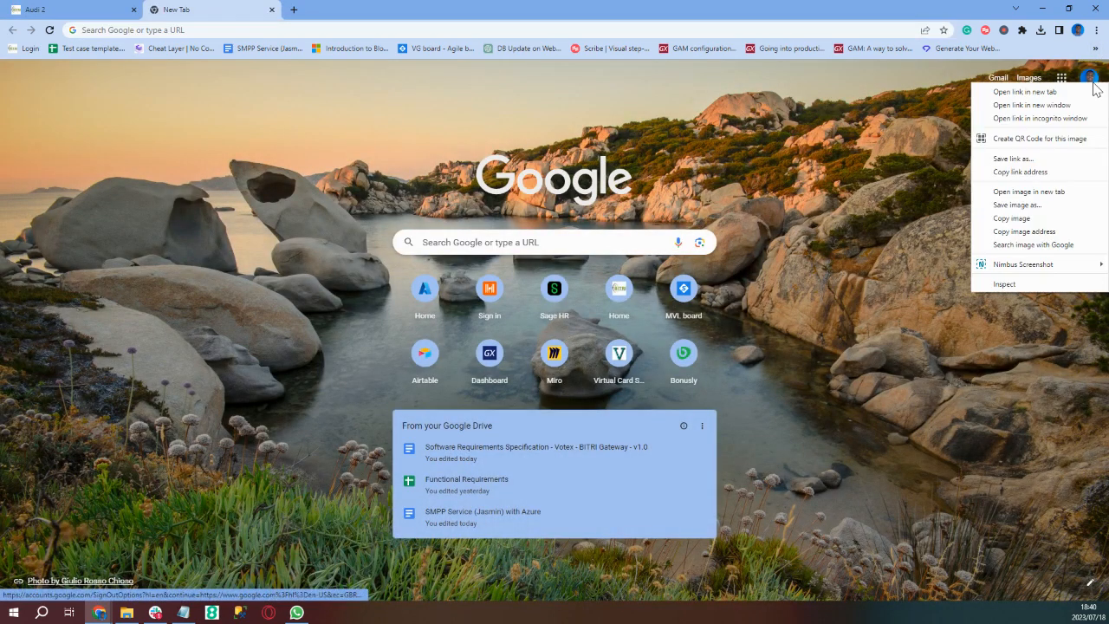
pyautogui.click(1091, 80)
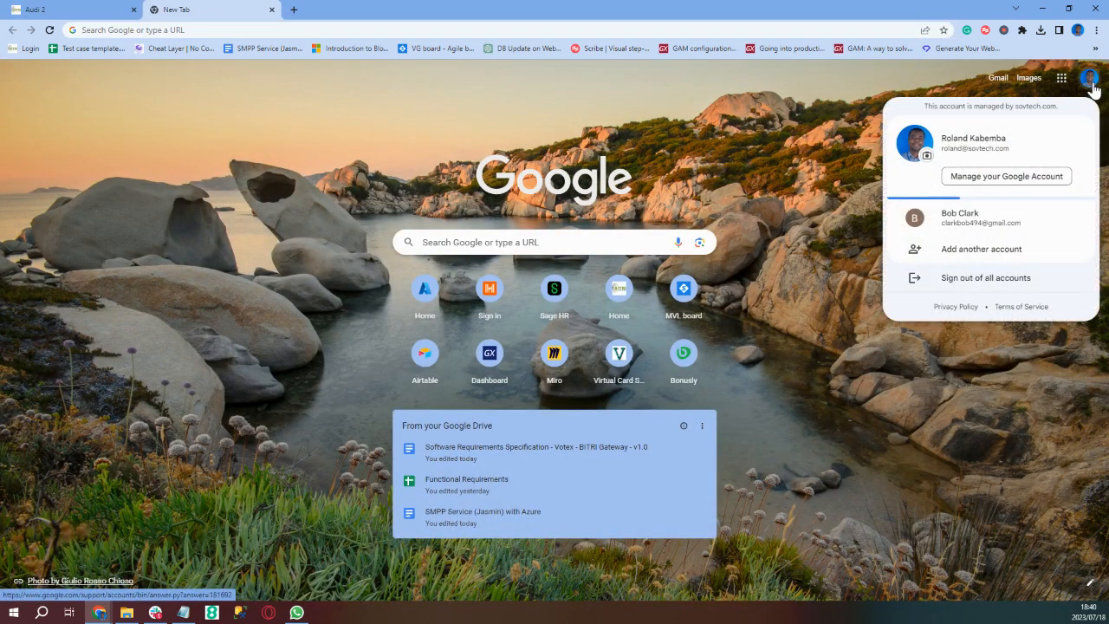
pyautogui.click(992, 225)
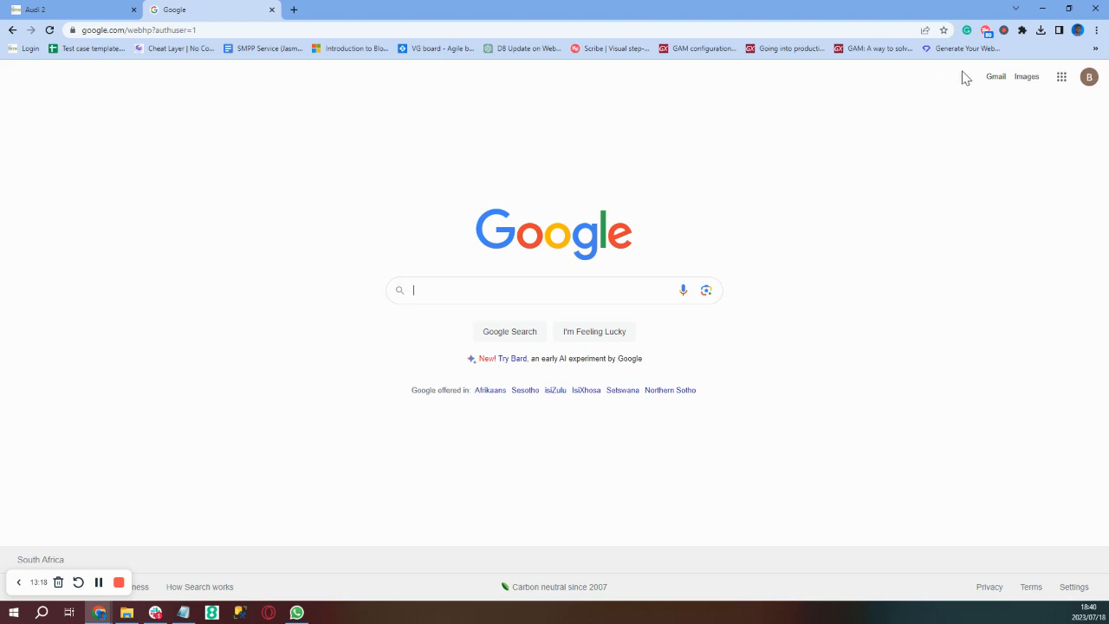
pyautogui.click(994, 80)
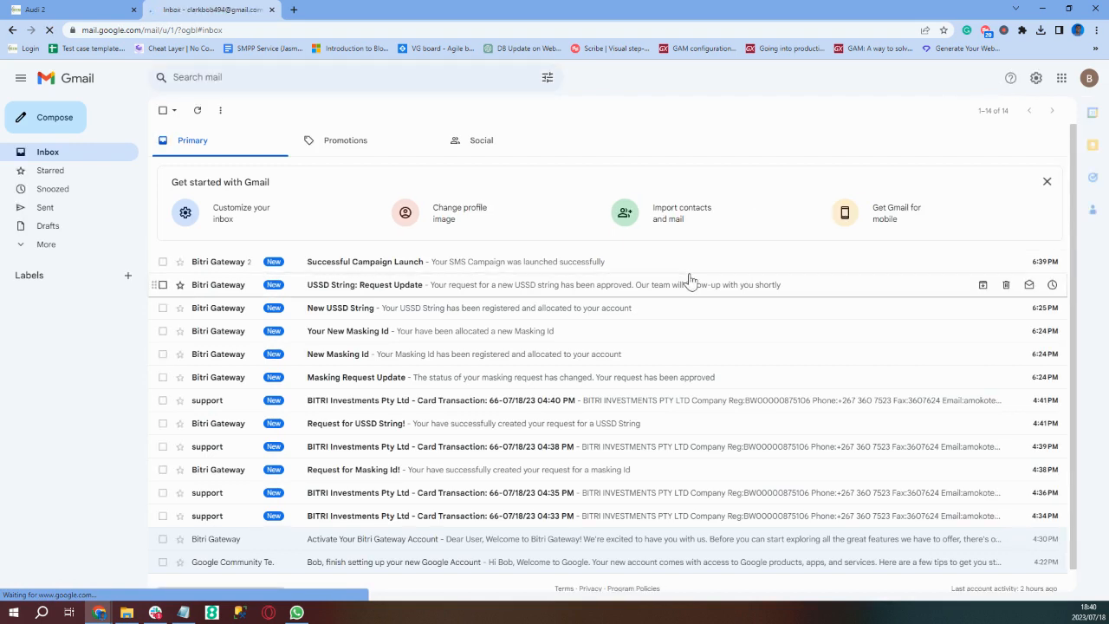
# - Check a card transaction email, then open Bitri Gateway's 'Successful Campaign Launch' email
pyautogui.scroll(-1, 456, 447)
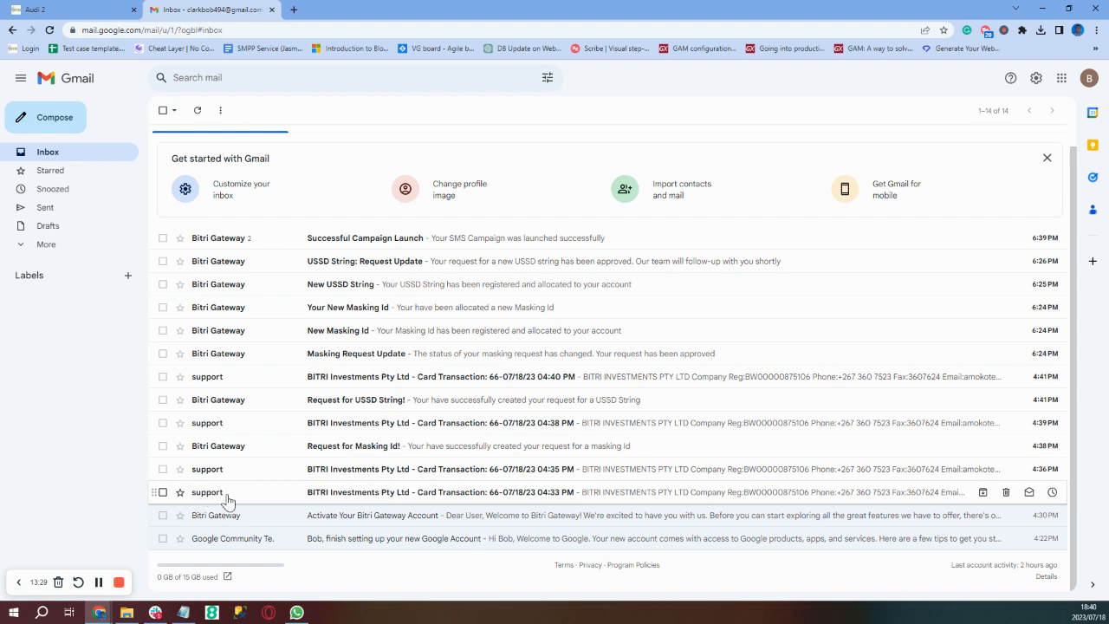
pyautogui.click(227, 501)
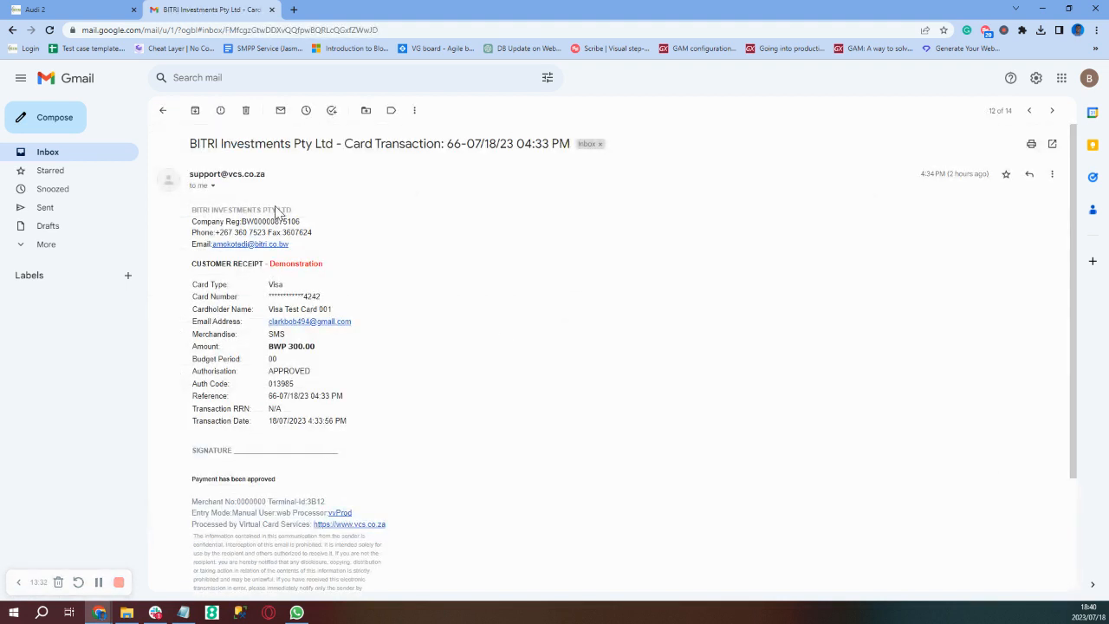
pyautogui.click(163, 111)
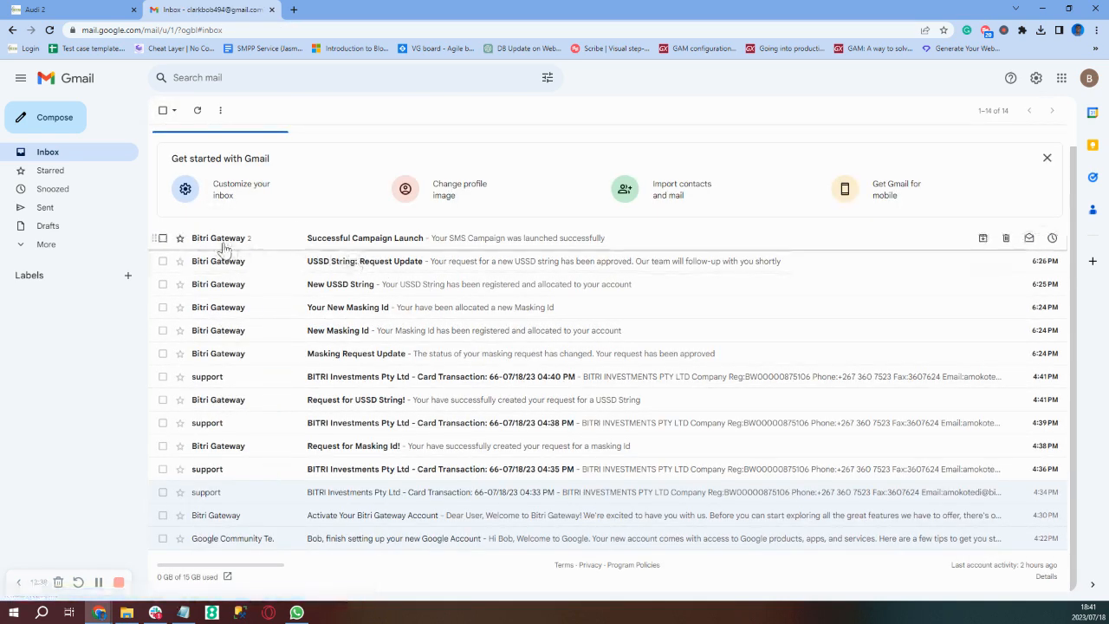
pyautogui.moveTo(222, 248)
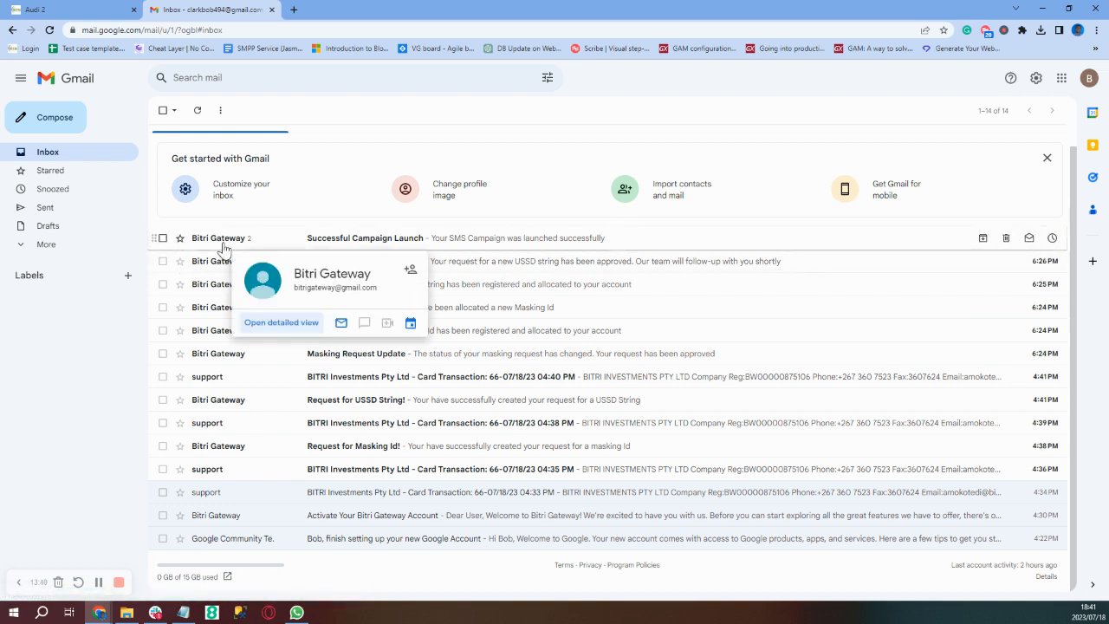
pyautogui.click(223, 245)
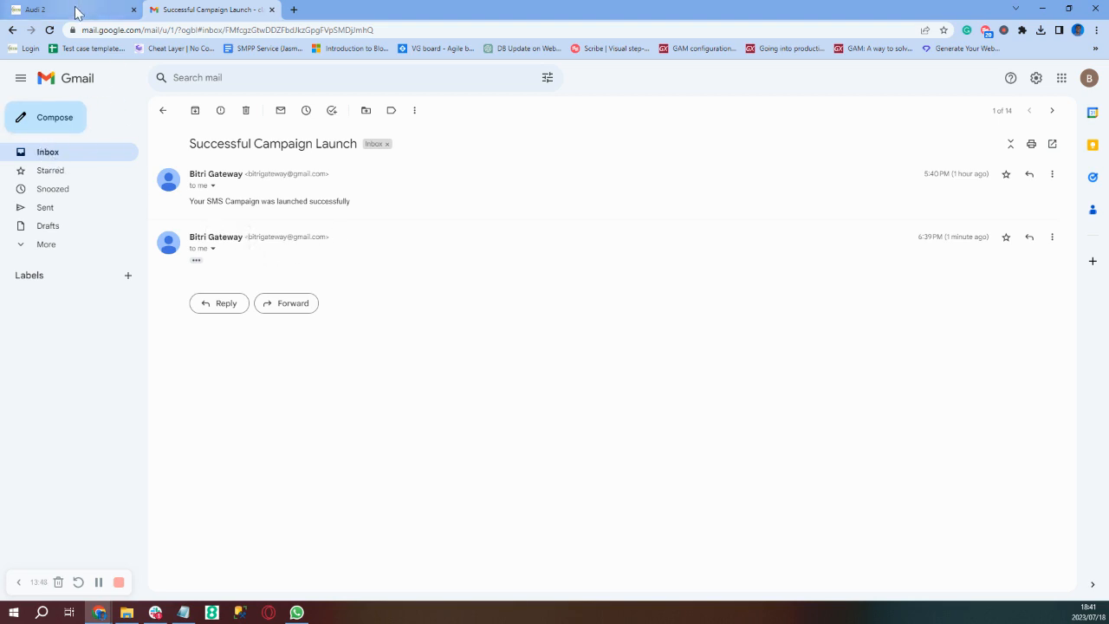
# - Go back to the Audi 2 campaign tab showing its three delivered messages
pyautogui.moveTo(78, 15)
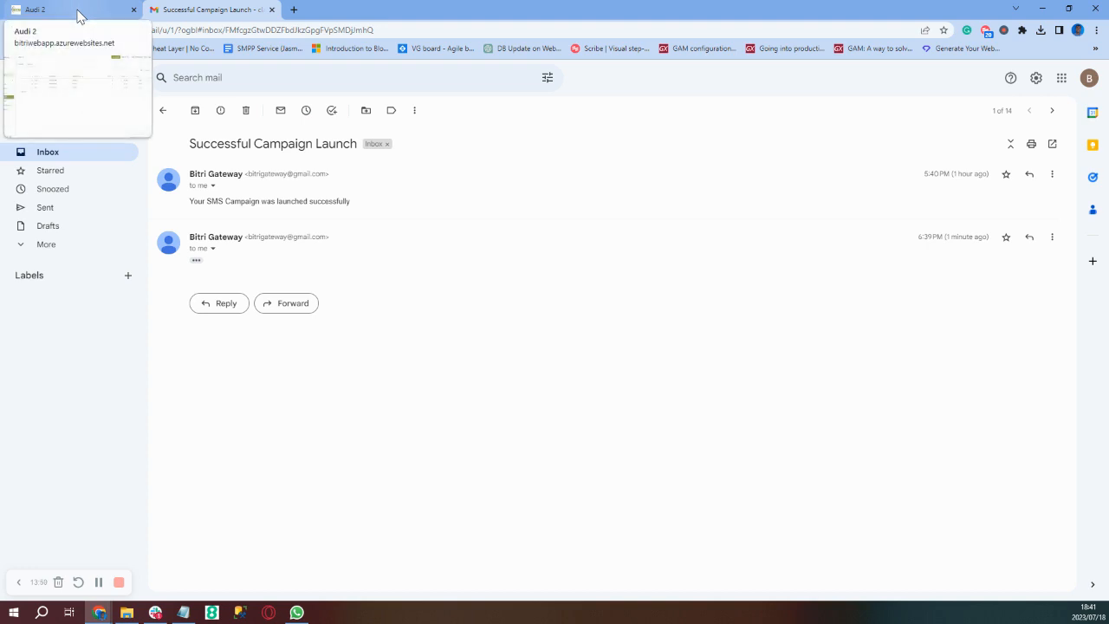
pyautogui.click(78, 16)
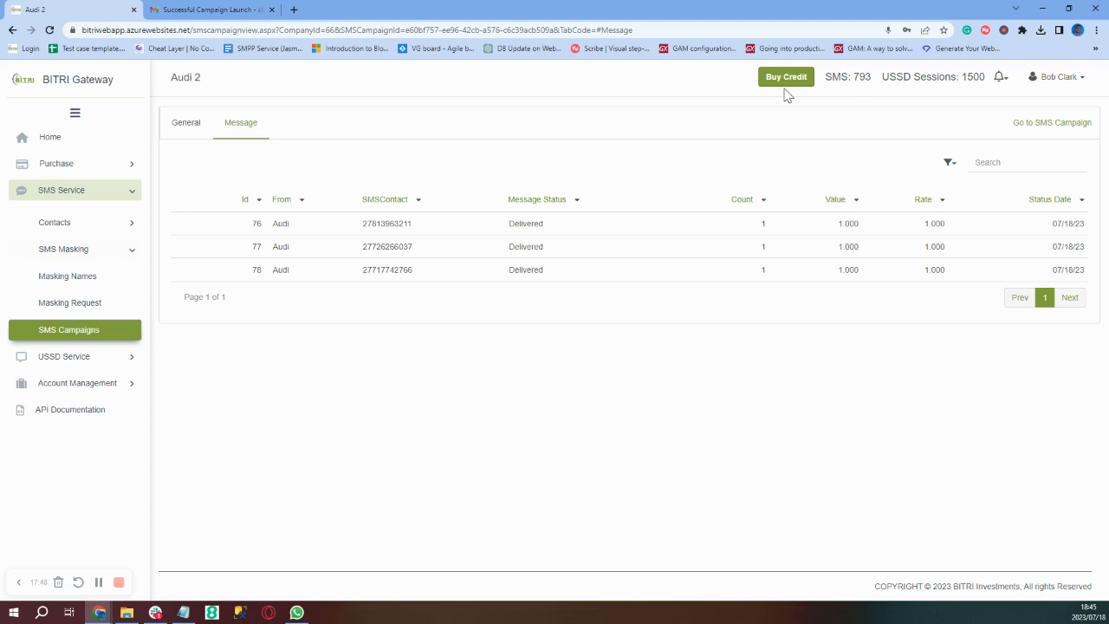
# - Go to the Home dashboard with campaign totals and the SMS Campaign Report
pyautogui.click(59, 146)
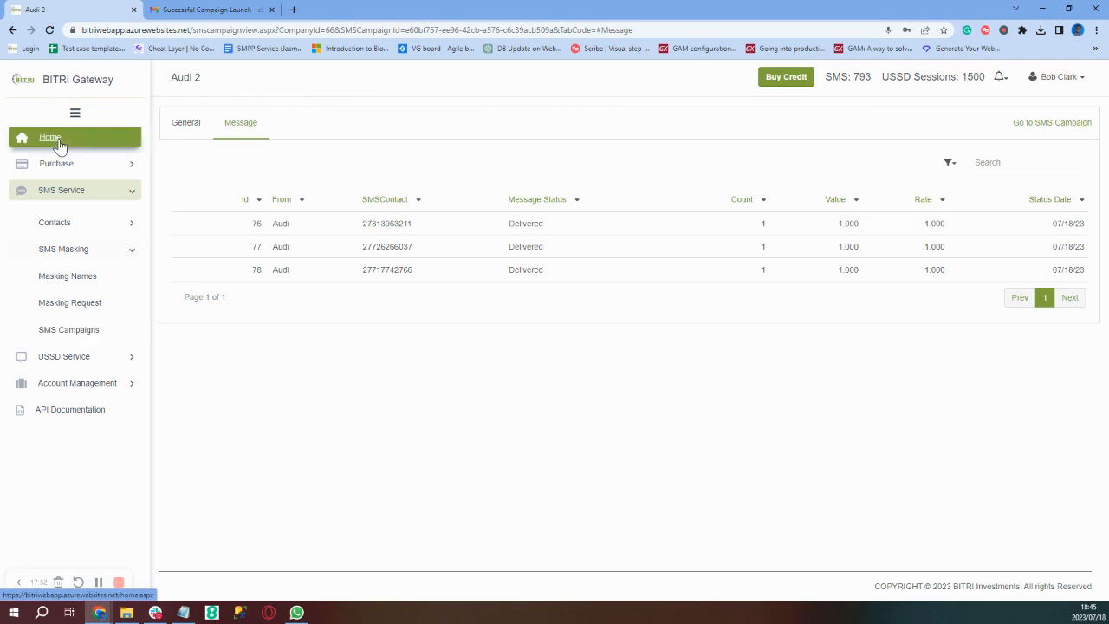